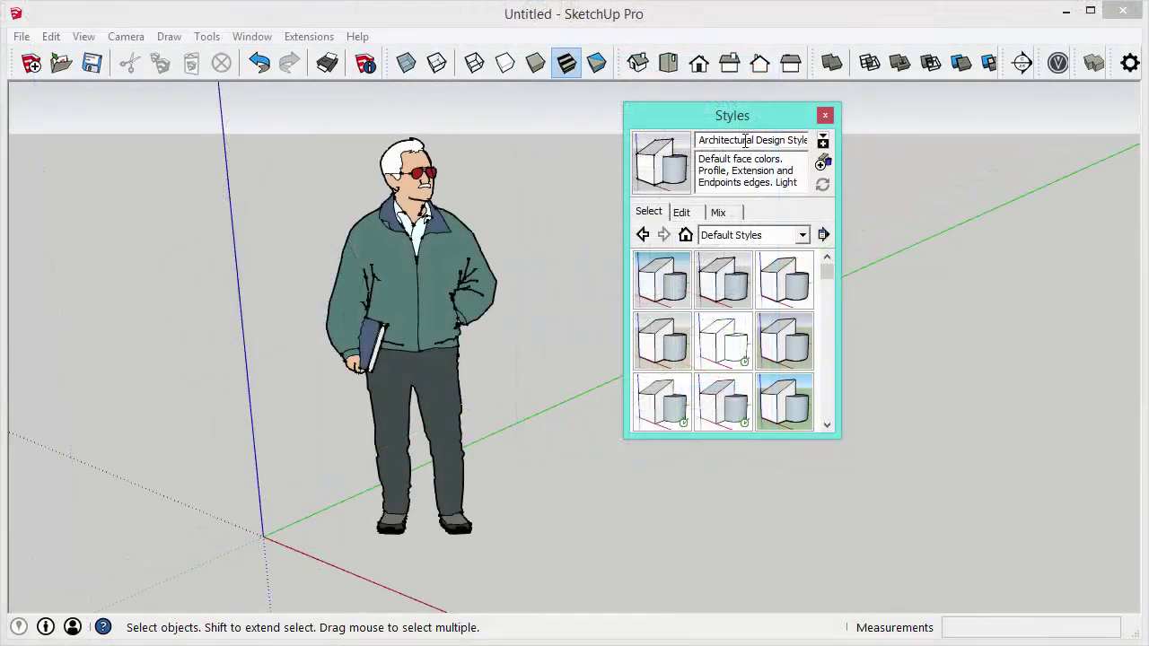
# - Apply the Landscape Architecture Style from the Default Styles collection and list the styles held in the model
pyautogui.click(255, 40)
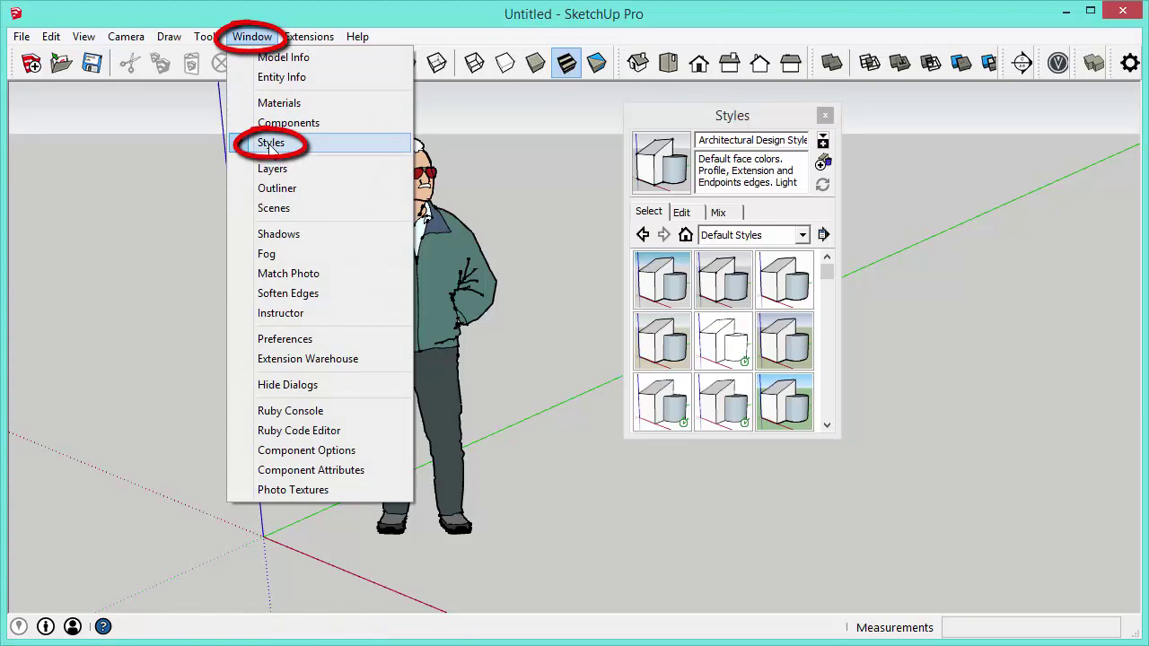
pyautogui.click(759, 123)
pyautogui.click(759, 122)
pyautogui.click(801, 234)
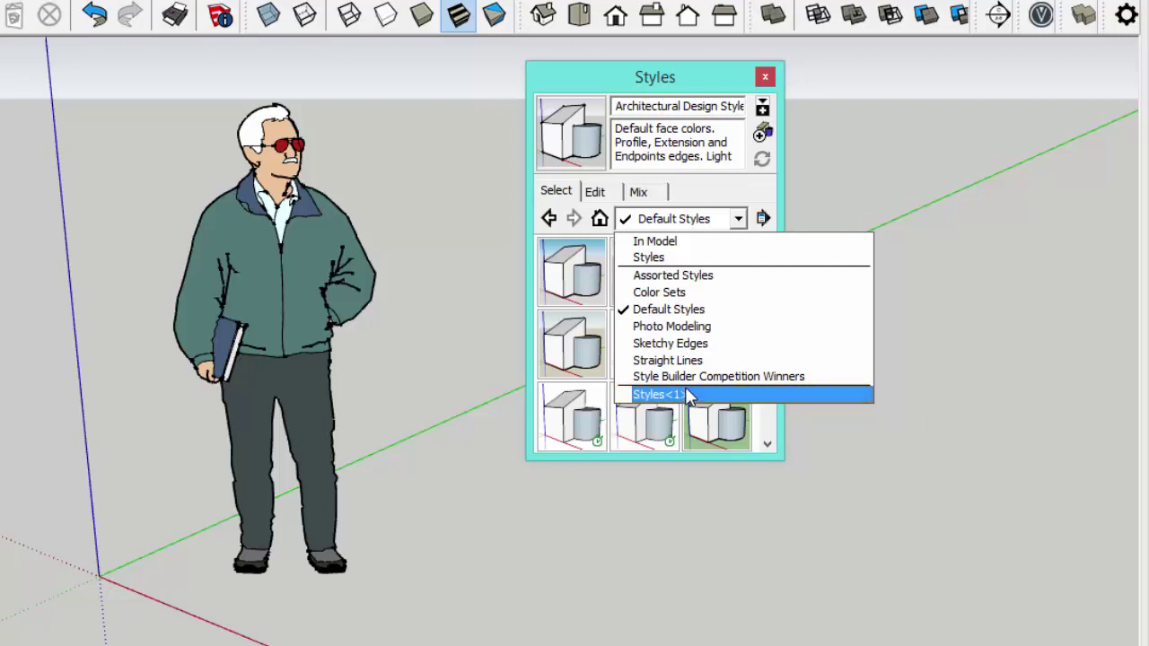
pyautogui.click(689, 310)
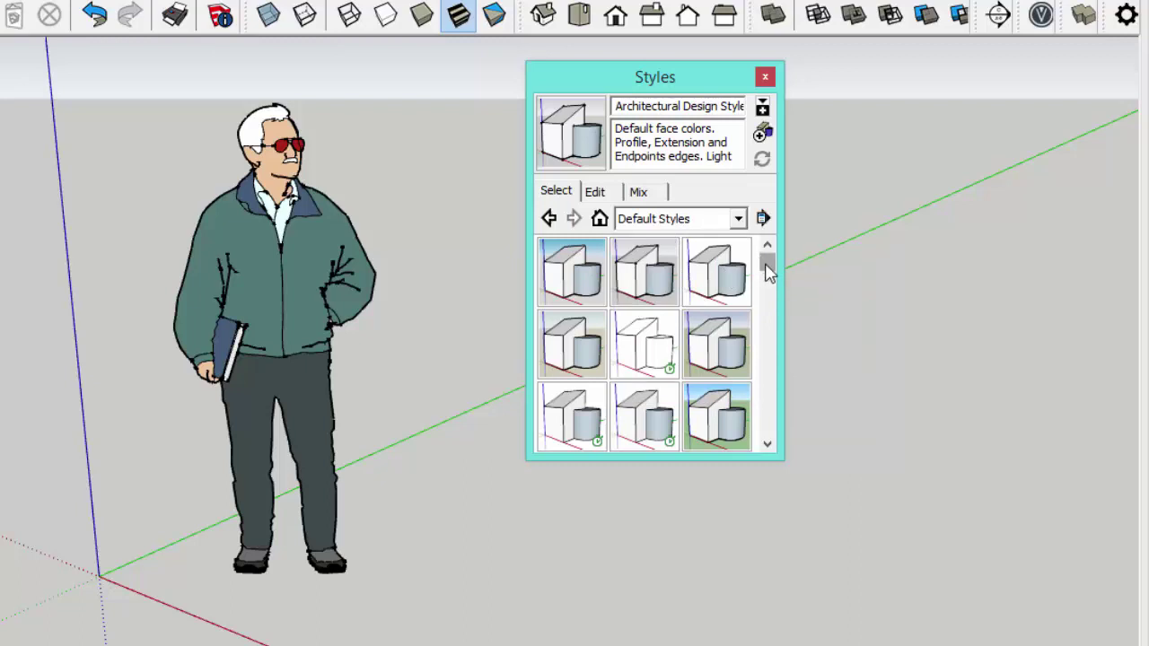
pyautogui.moveTo(768, 272); pyautogui.dragTo(767, 236)
pyautogui.click(703, 354)
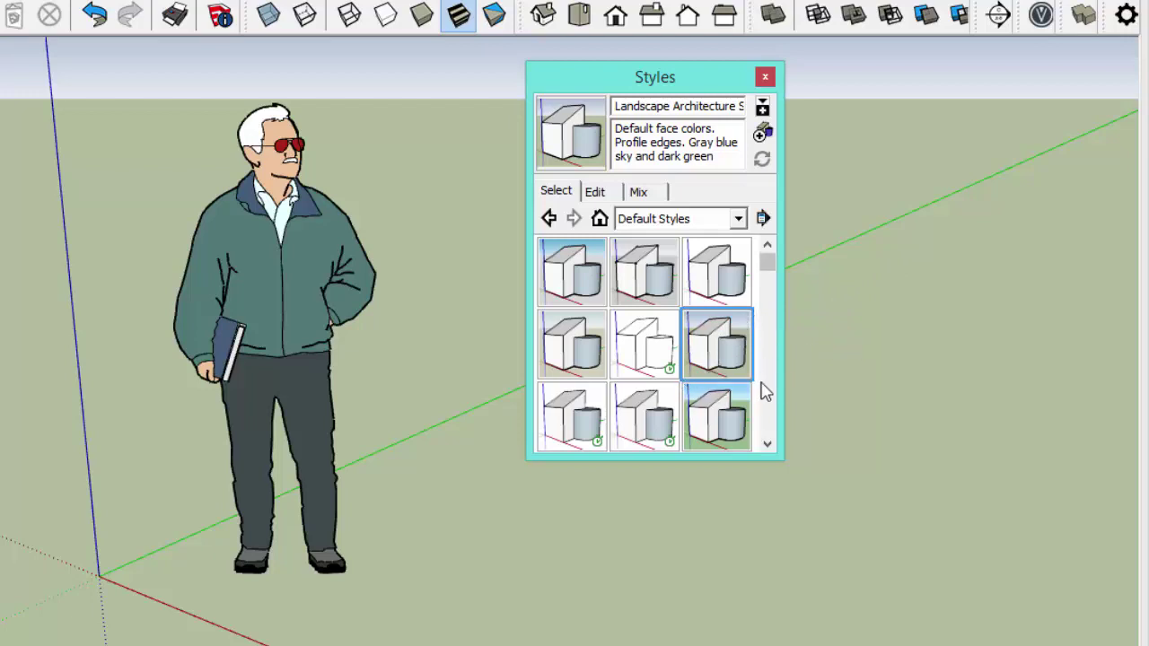
pyautogui.click(739, 219)
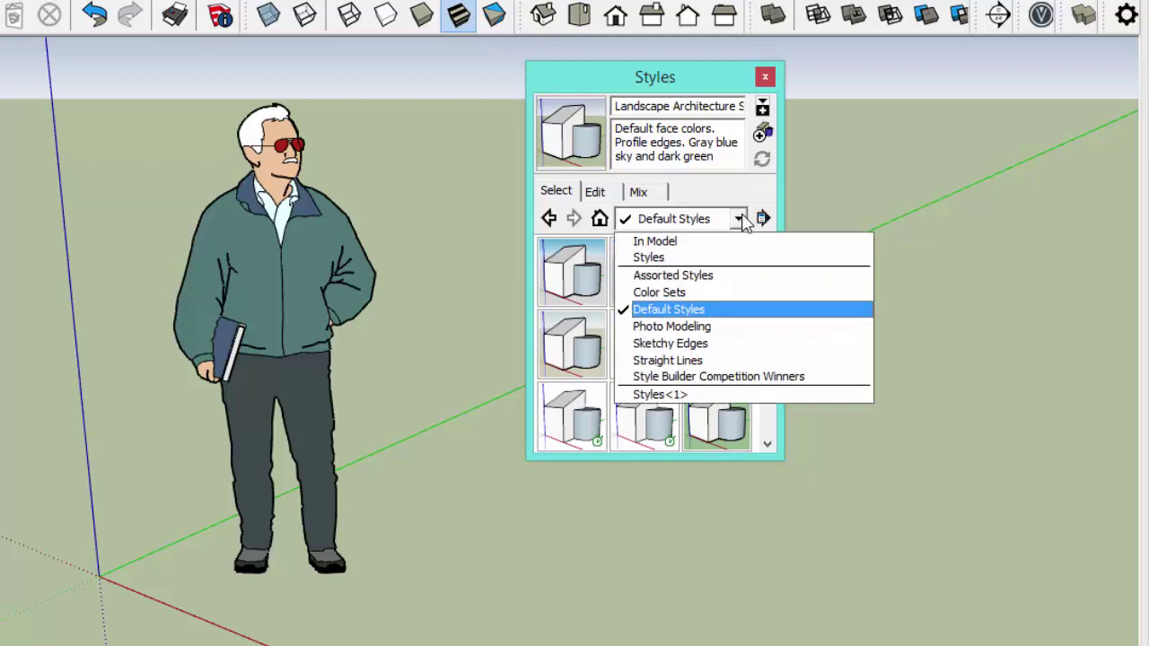
pyautogui.click(667, 251)
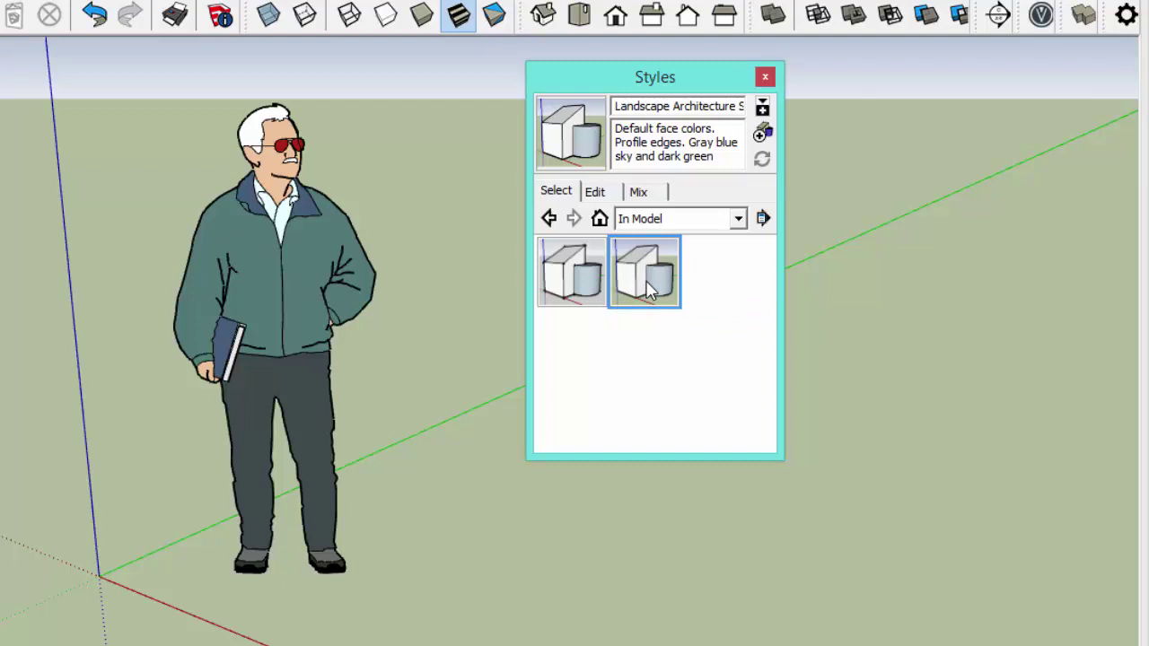
# - Try the Blueprint, Brush Strokes on Canvas, Chipboard with fine marker, Monochrome Screen and Pencil on Tracing Paper styles from the Assorted Styles collection
pyautogui.click(738, 218)
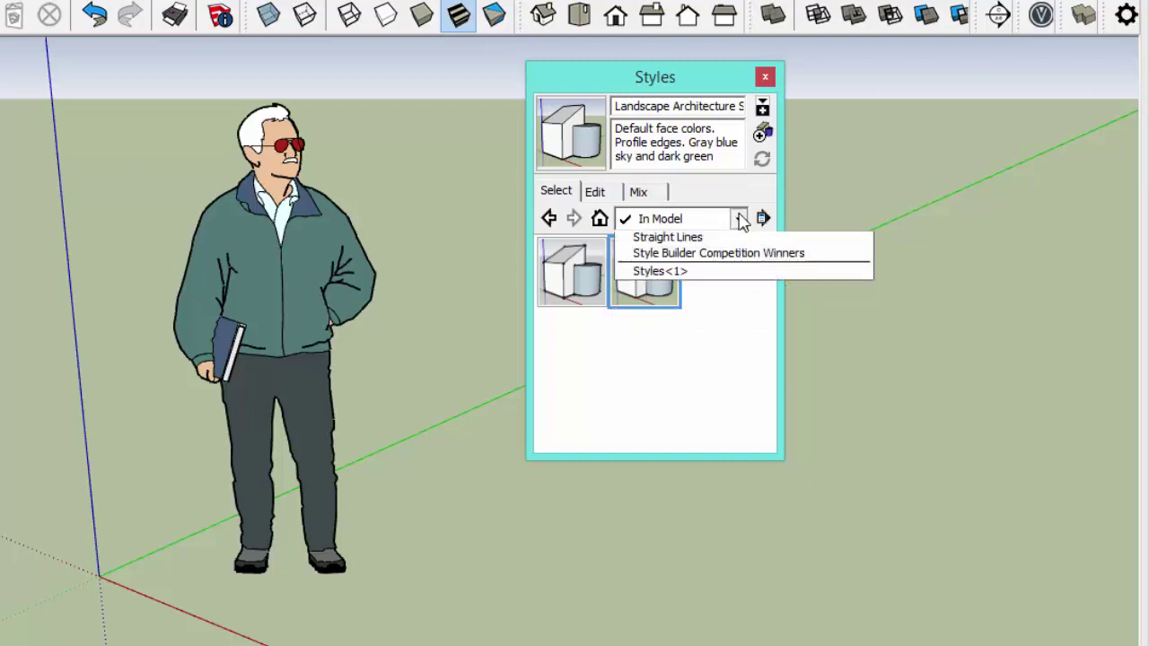
pyautogui.click(735, 276)
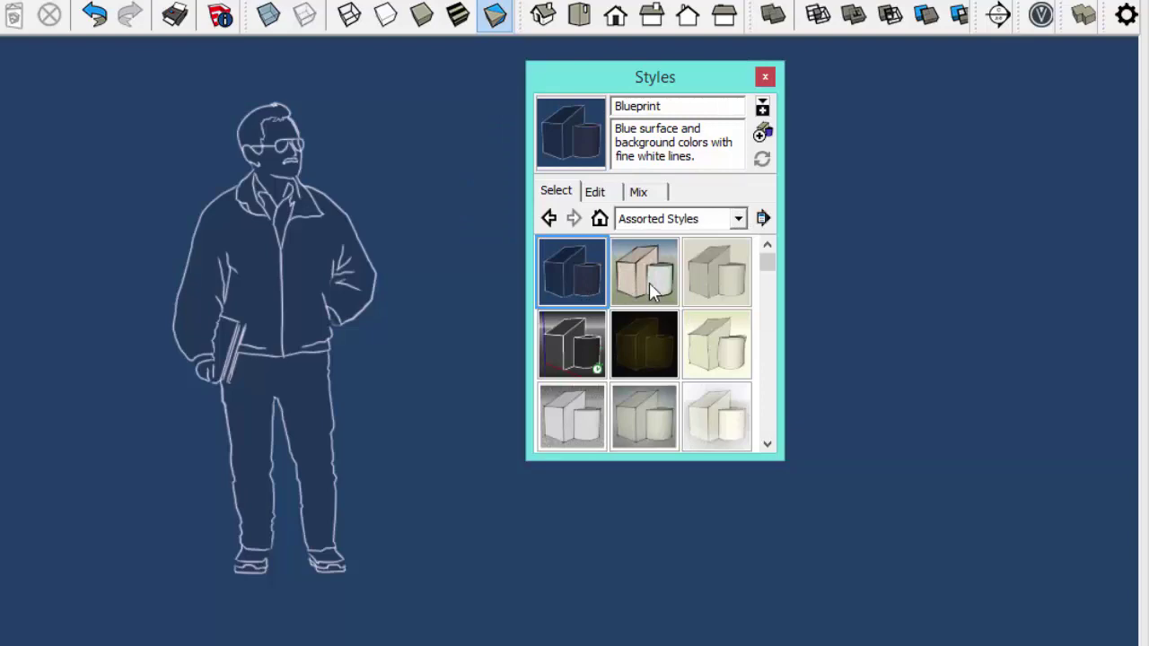
pyautogui.click(649, 282)
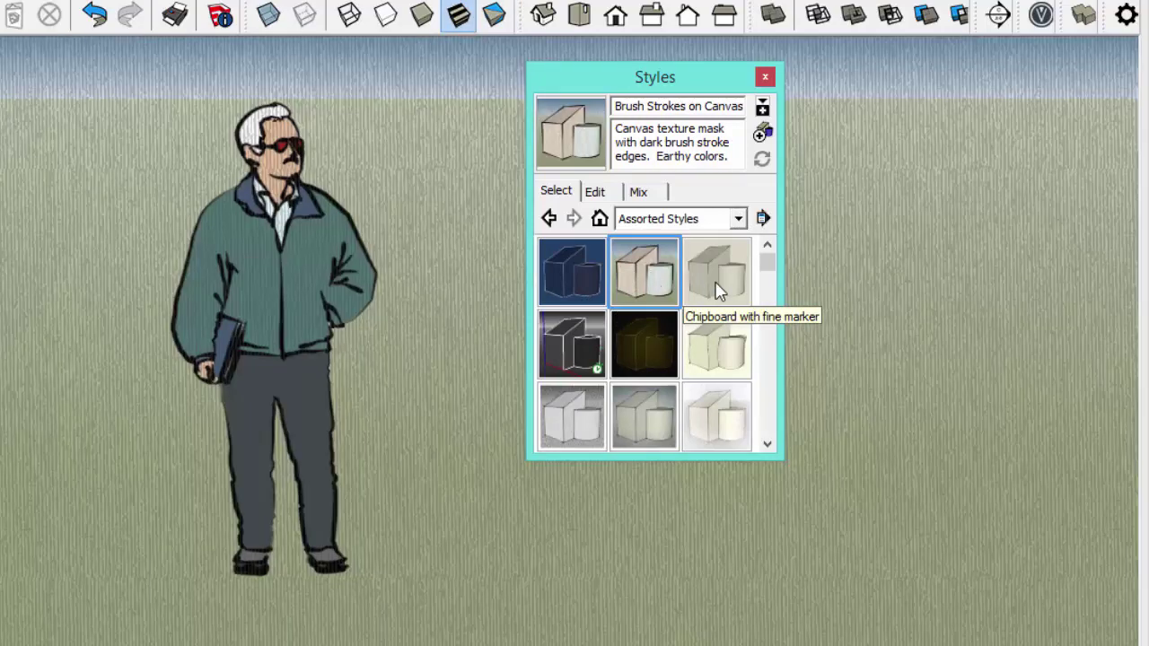
pyautogui.click(719, 289)
pyautogui.click(646, 356)
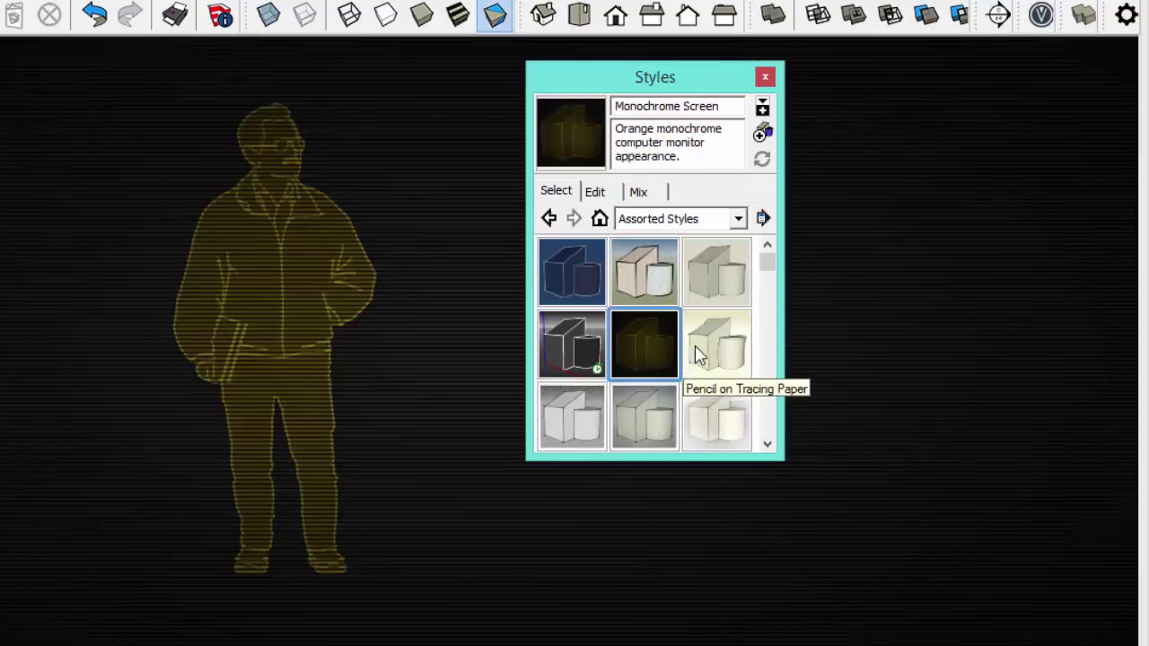
pyautogui.click(700, 355)
# - Reapply the Architectural Design Style from the In Model collection and purge the unused styles
pyautogui.click(738, 218)
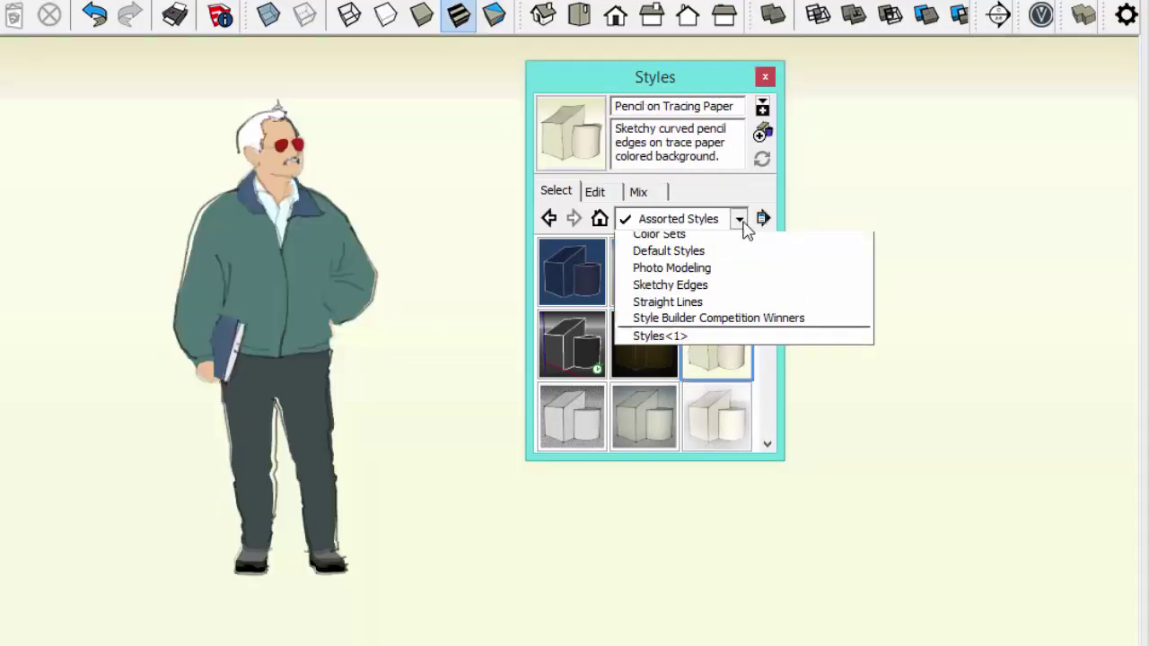
pyautogui.click(682, 241)
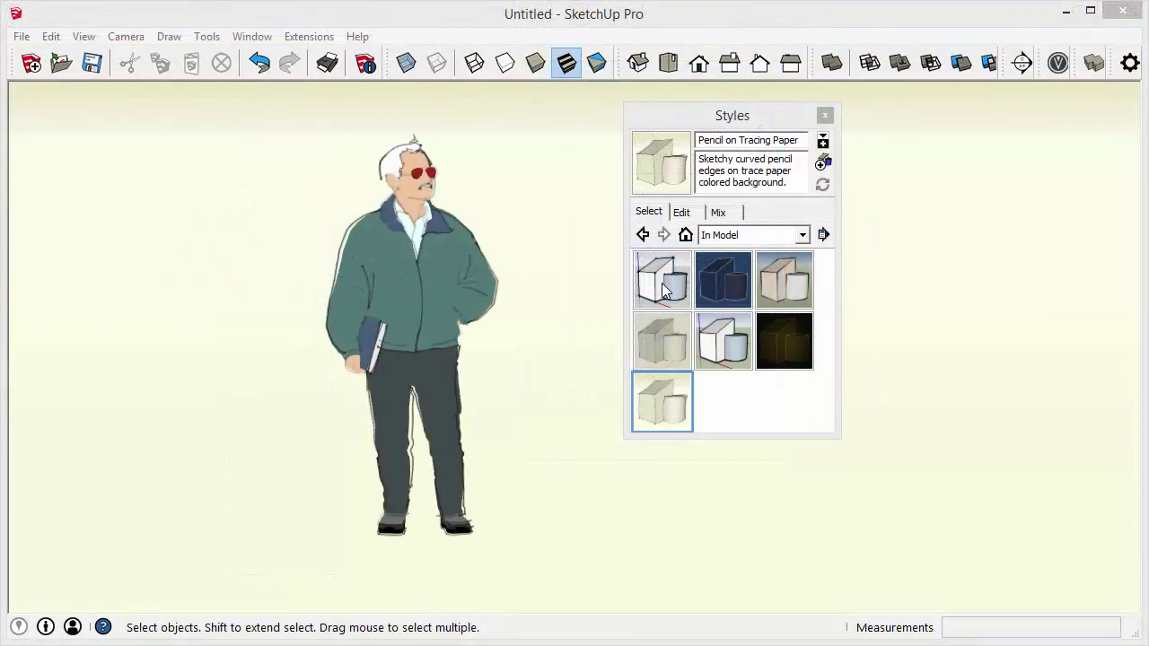
pyautogui.click(665, 289)
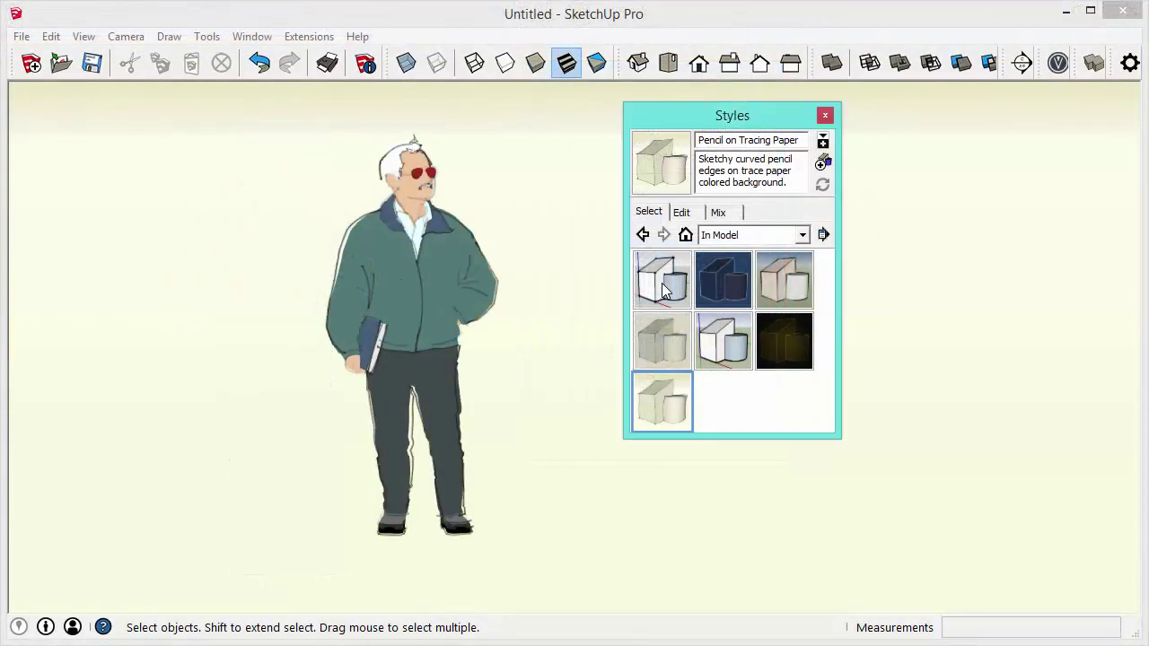
pyautogui.click(664, 289)
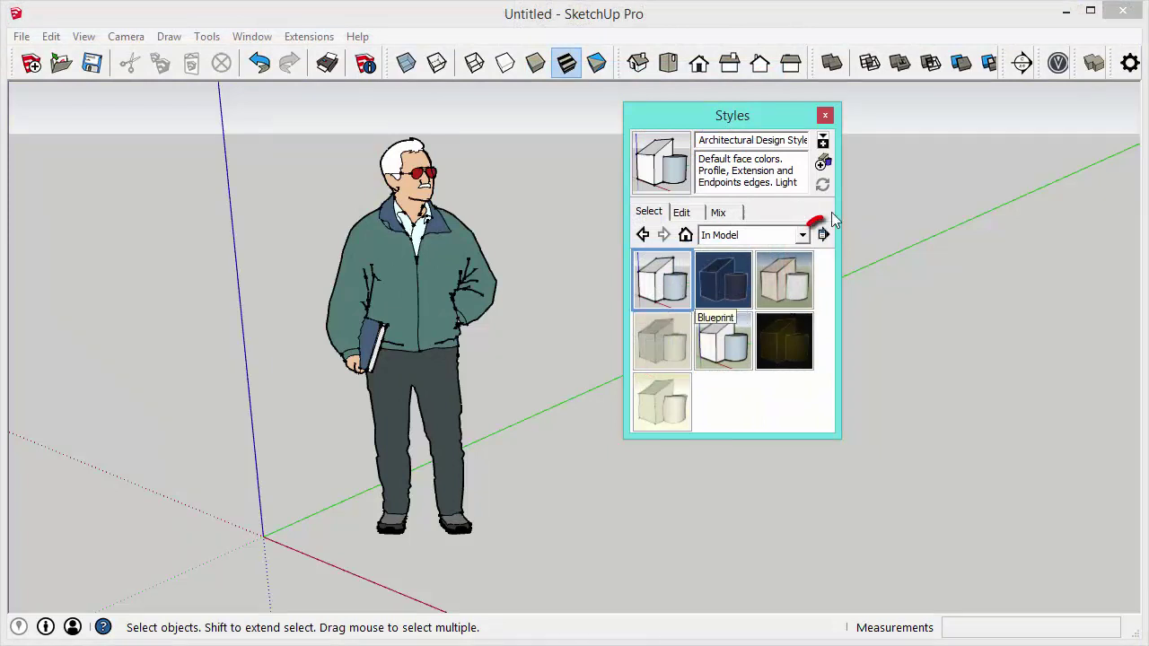
pyautogui.click(823, 235)
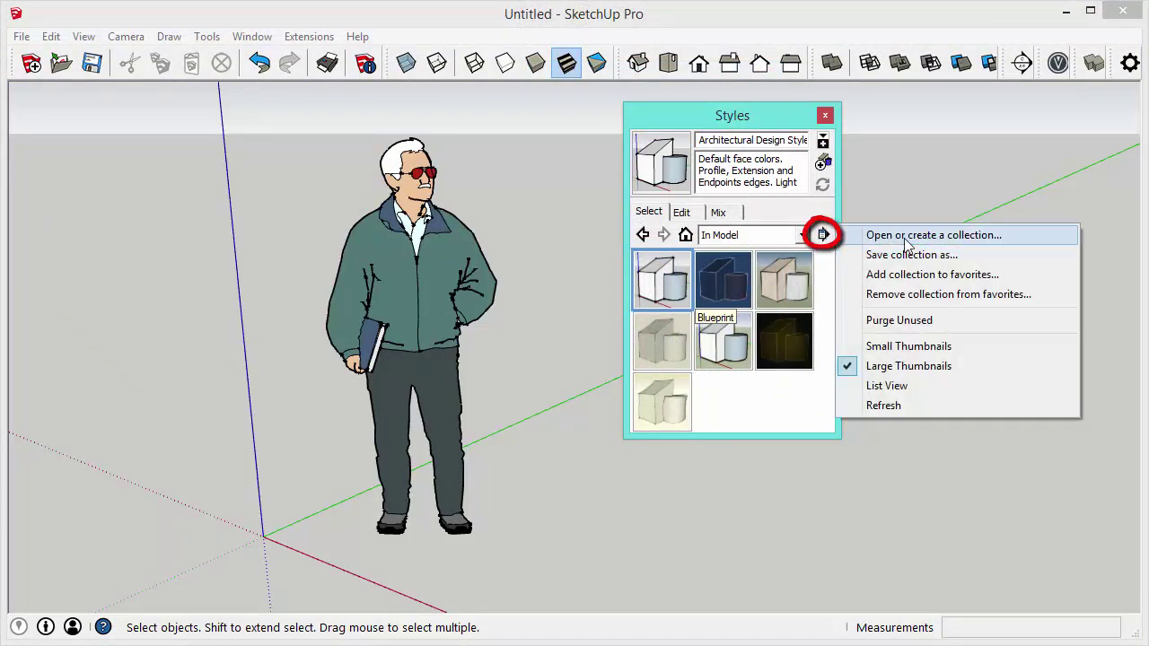
pyautogui.click(913, 323)
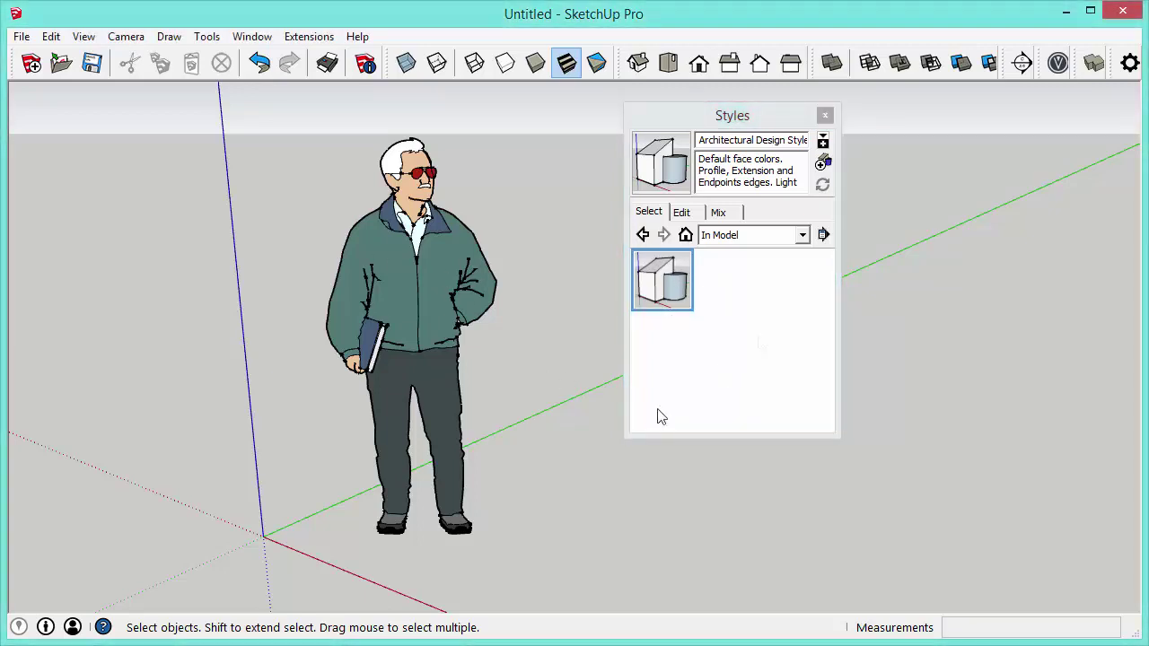
# - Edit the Architectural Design Style's face settings to use the Shaded face style
pyautogui.click(689, 216)
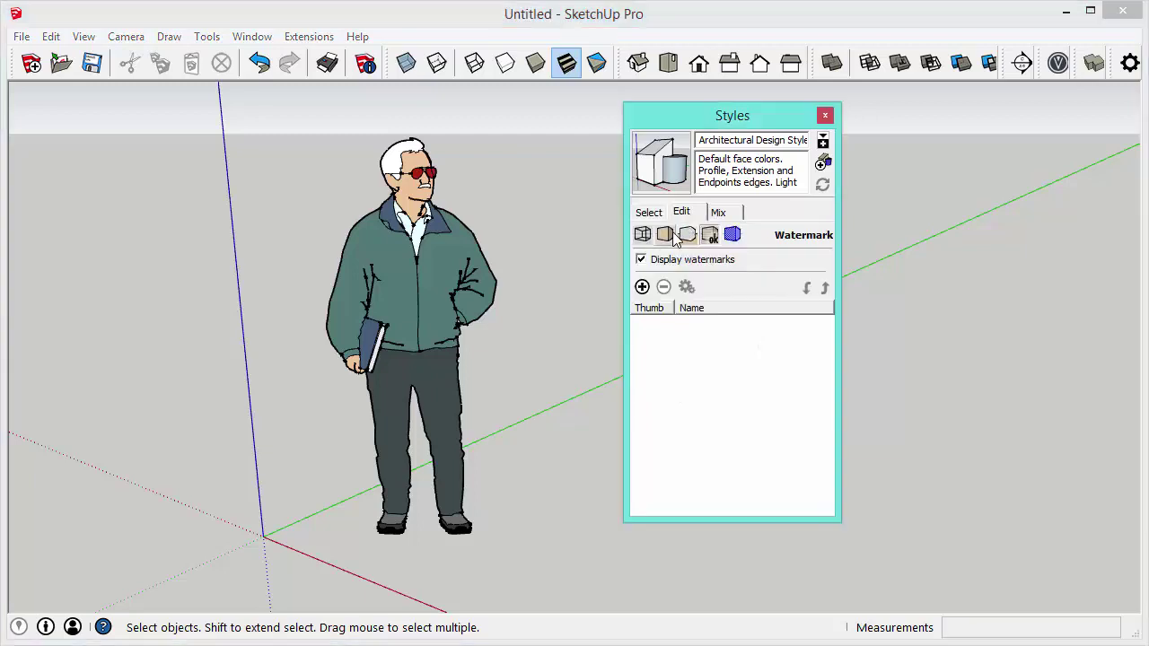
pyautogui.click(664, 234)
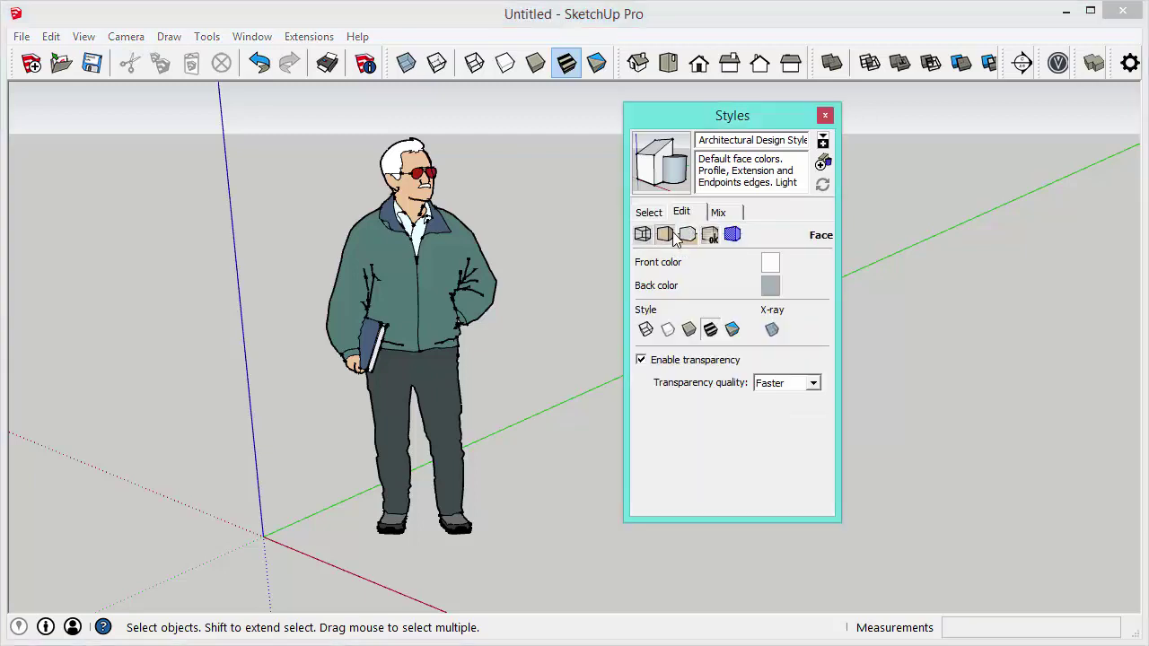
pyautogui.click(689, 329)
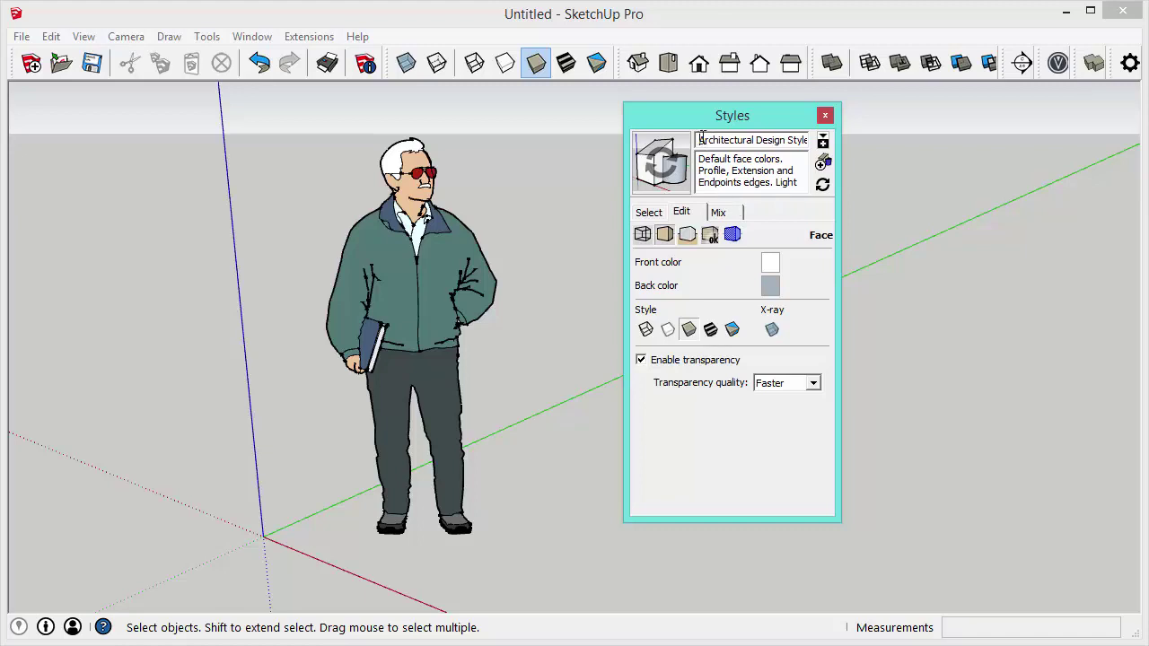
# - Examine the modified style's name and its entry in the model's styles, as well as its edge and face settings
pyautogui.moveTo(703, 139); pyautogui.dragTo(808, 140)
pyautogui.click(658, 216)
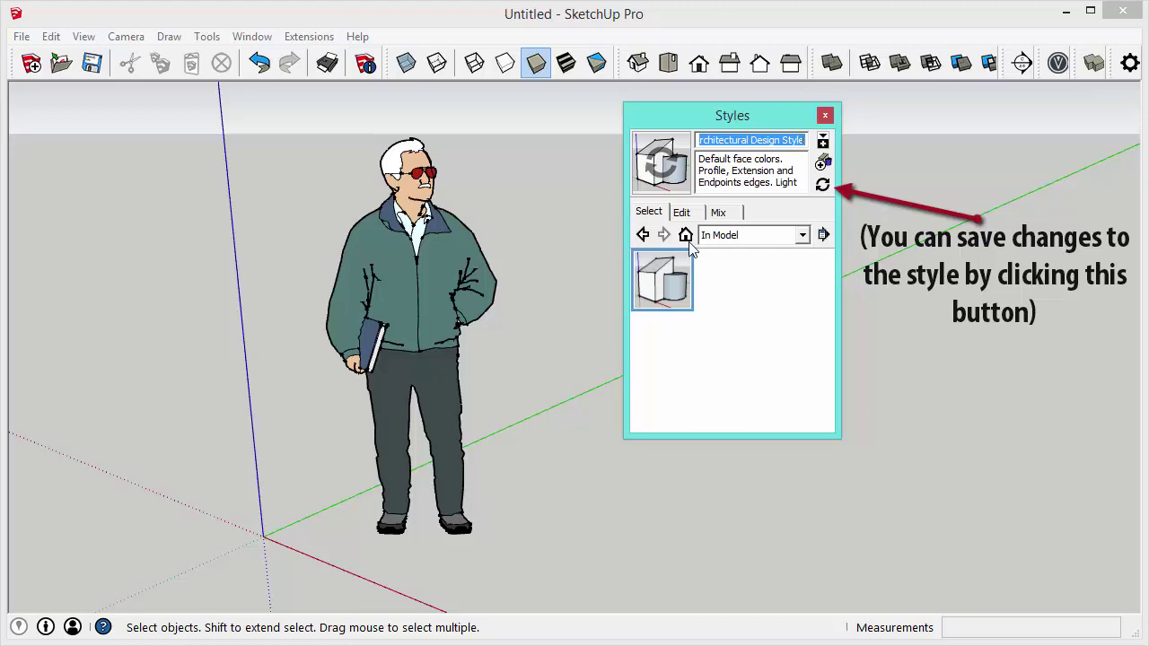
pyautogui.click(682, 214)
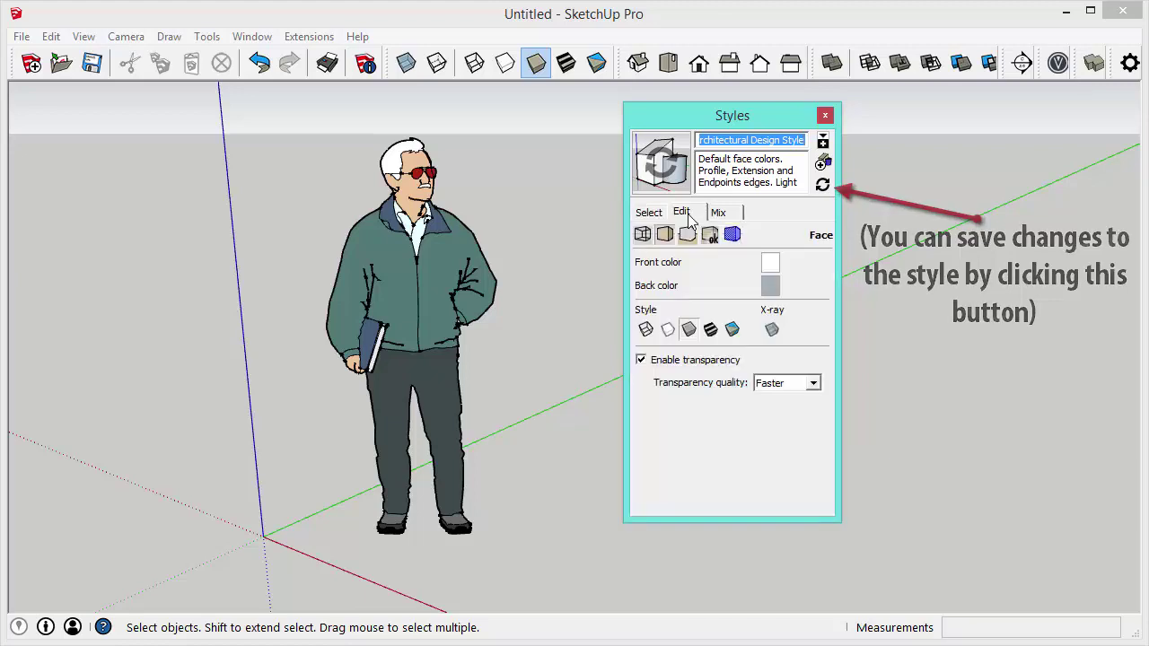
pyautogui.click(642, 236)
pyautogui.click(664, 235)
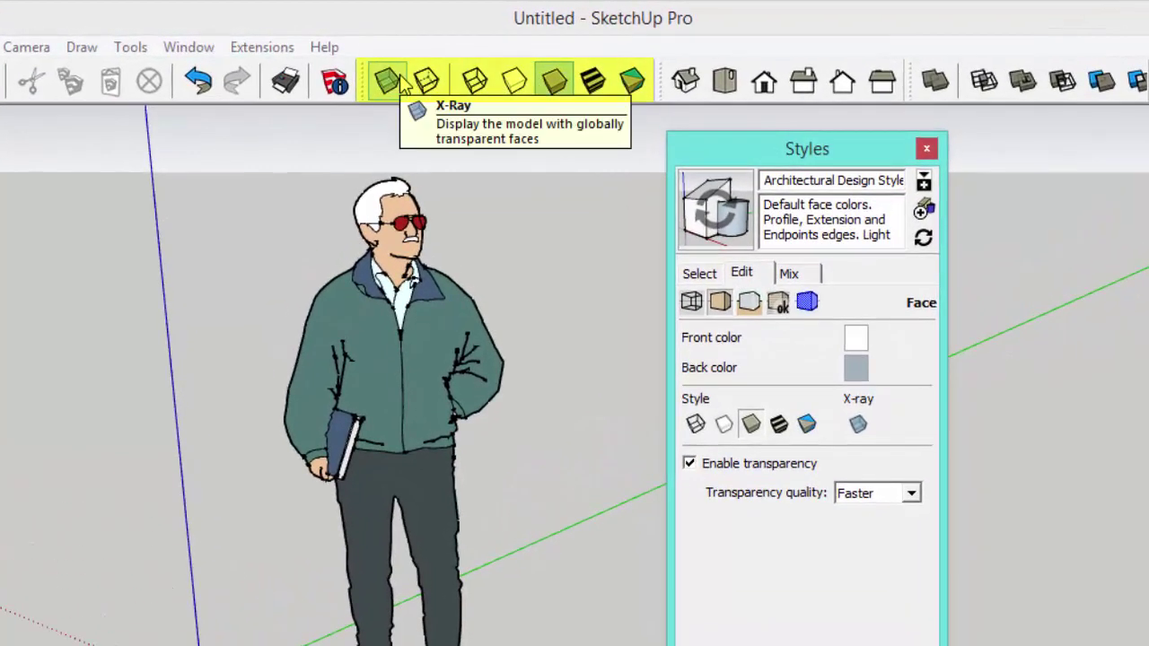
# - Cycle the display through X-Ray, Back Edges, Wireframe, Hidden Line, Shaded and Shaded With Textures, ending on Monochrome
pyautogui.click(403, 81)
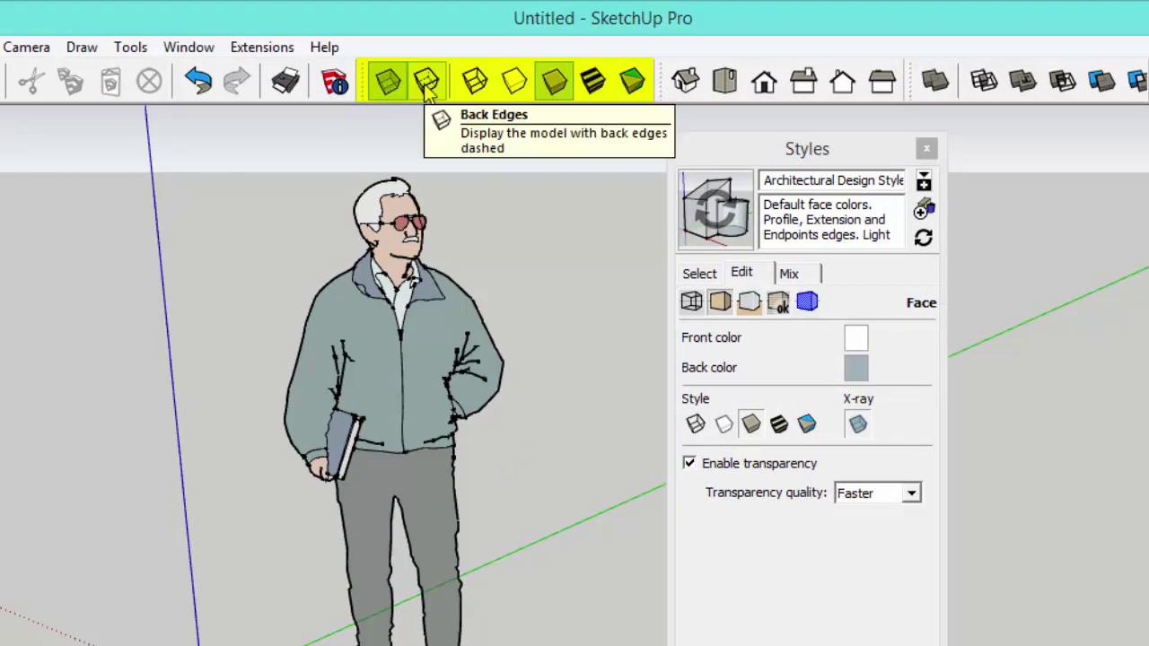
pyautogui.click(427, 86)
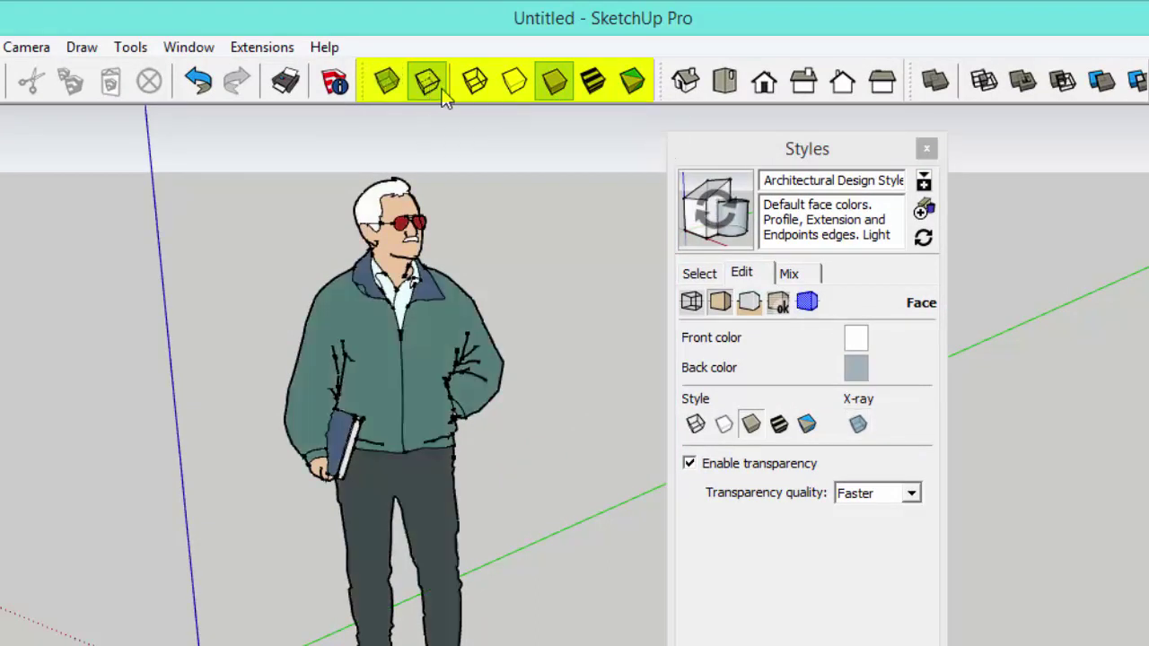
pyautogui.click(476, 85)
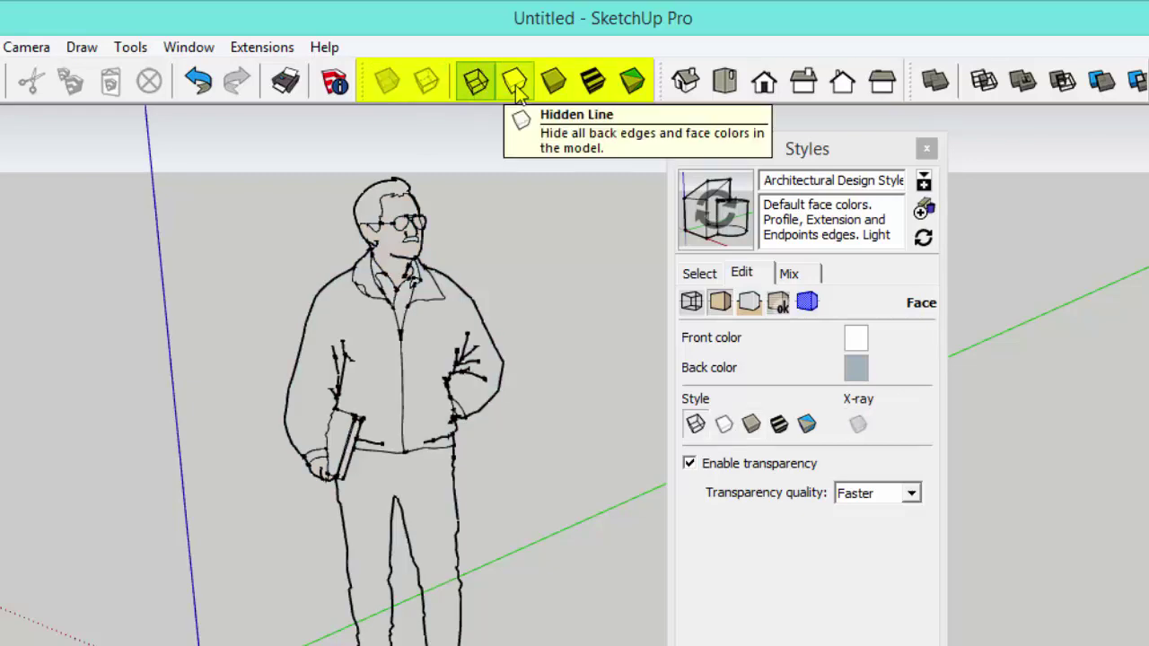
pyautogui.click(515, 85)
pyautogui.click(554, 83)
pyautogui.click(592, 83)
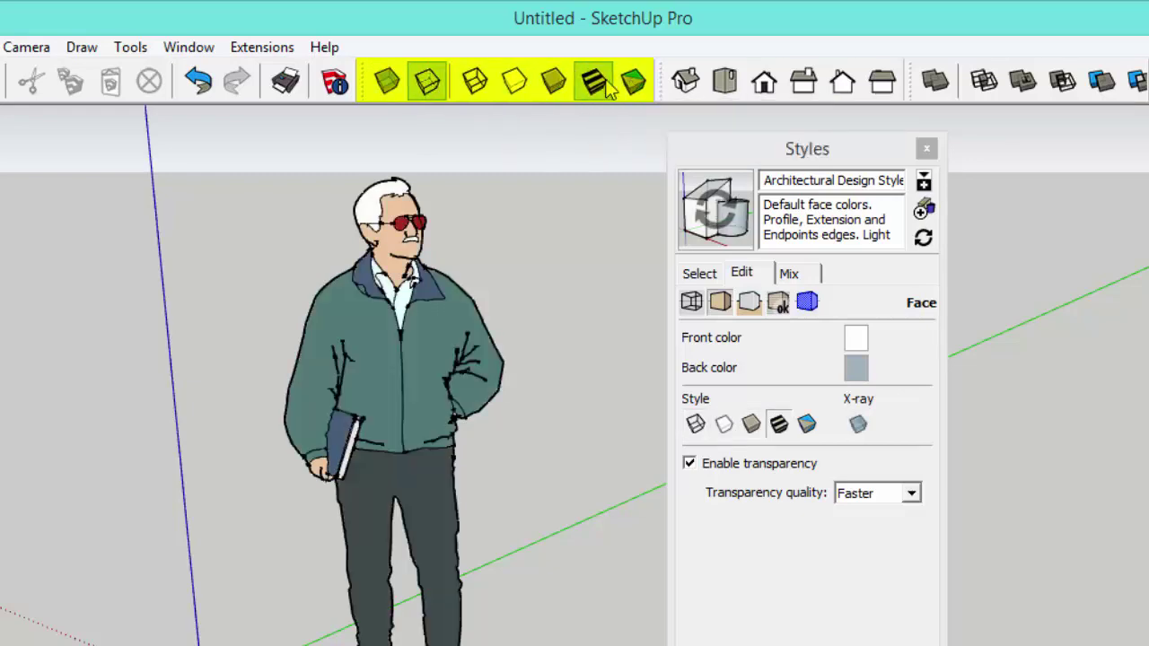
pyautogui.click(632, 83)
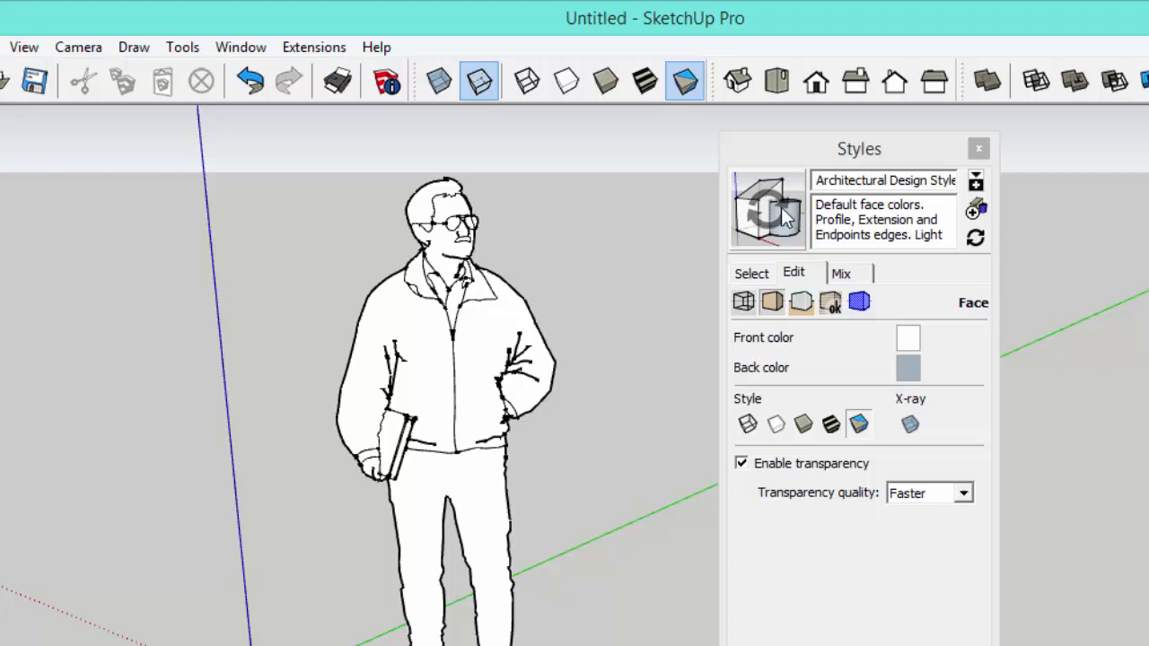
# - Turn on the display of hidden geometry and check the other view display options
pyautogui.click(61, 48)
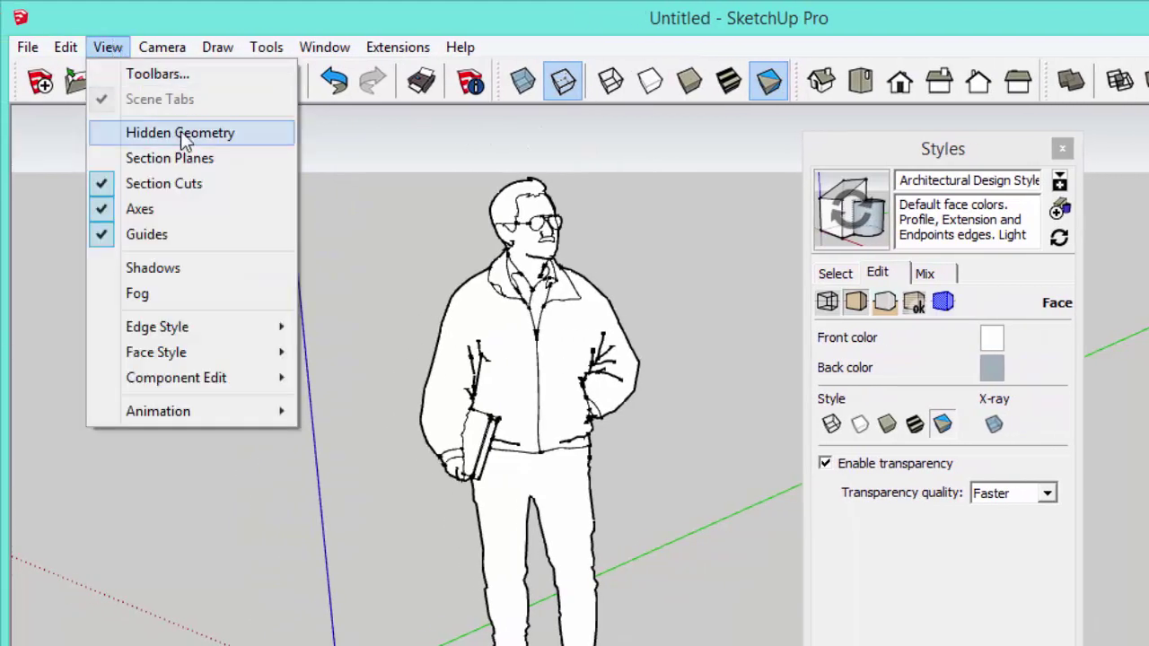
pyautogui.click(180, 132)
pyautogui.click(107, 48)
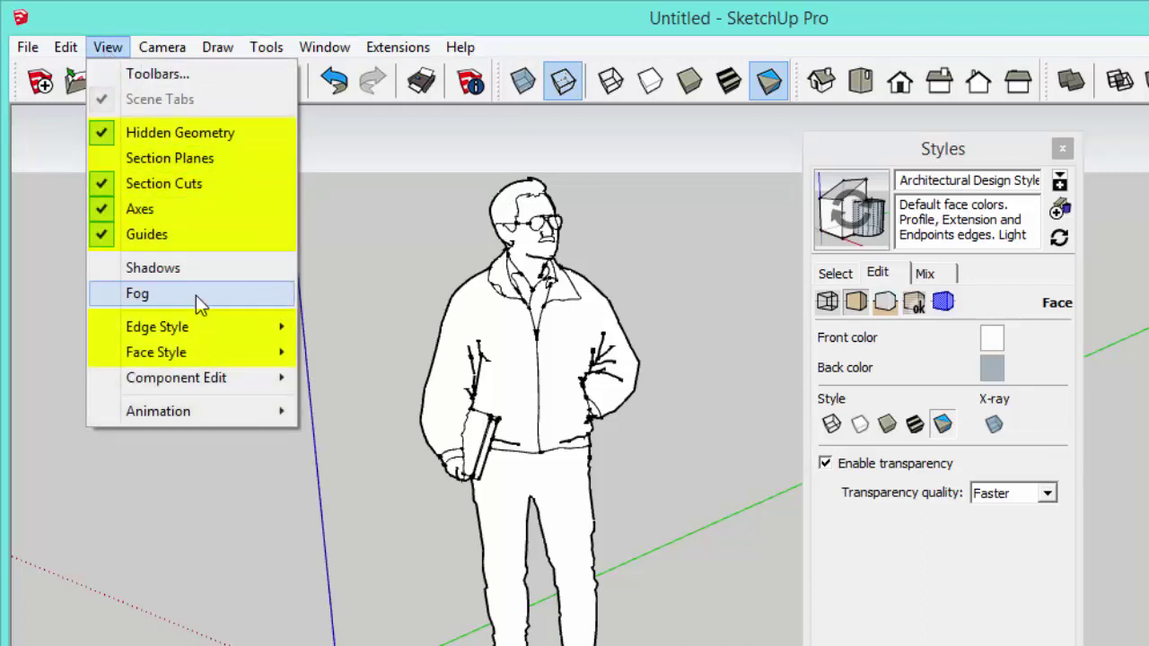
pyautogui.moveTo(184, 355)
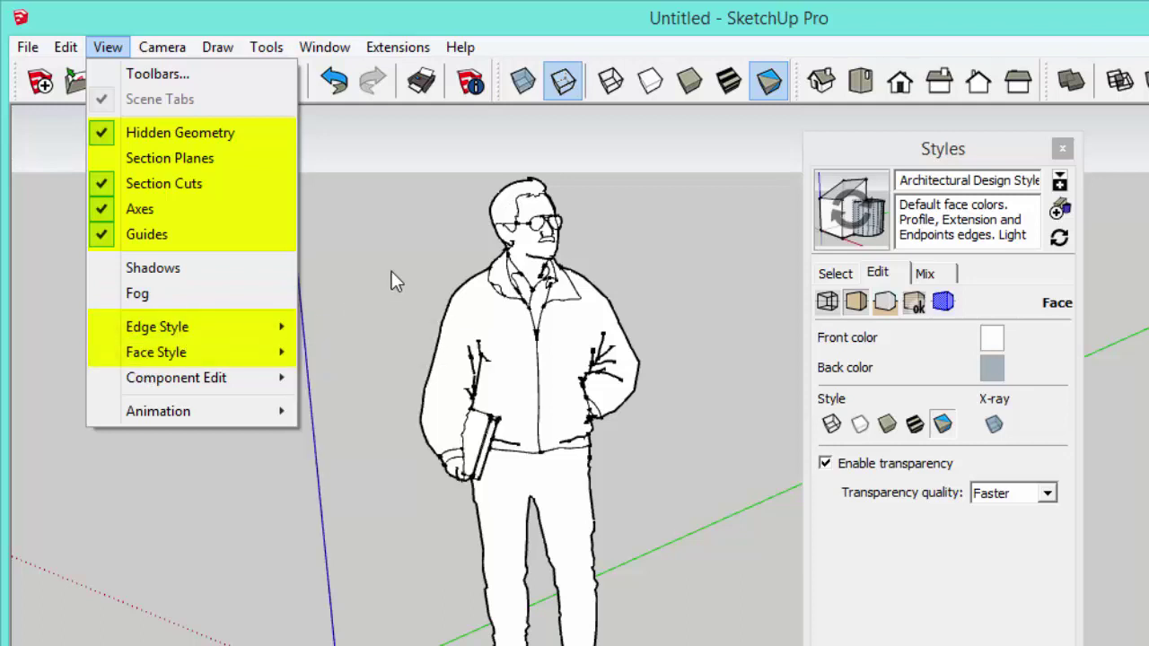
pyautogui.click(393, 279)
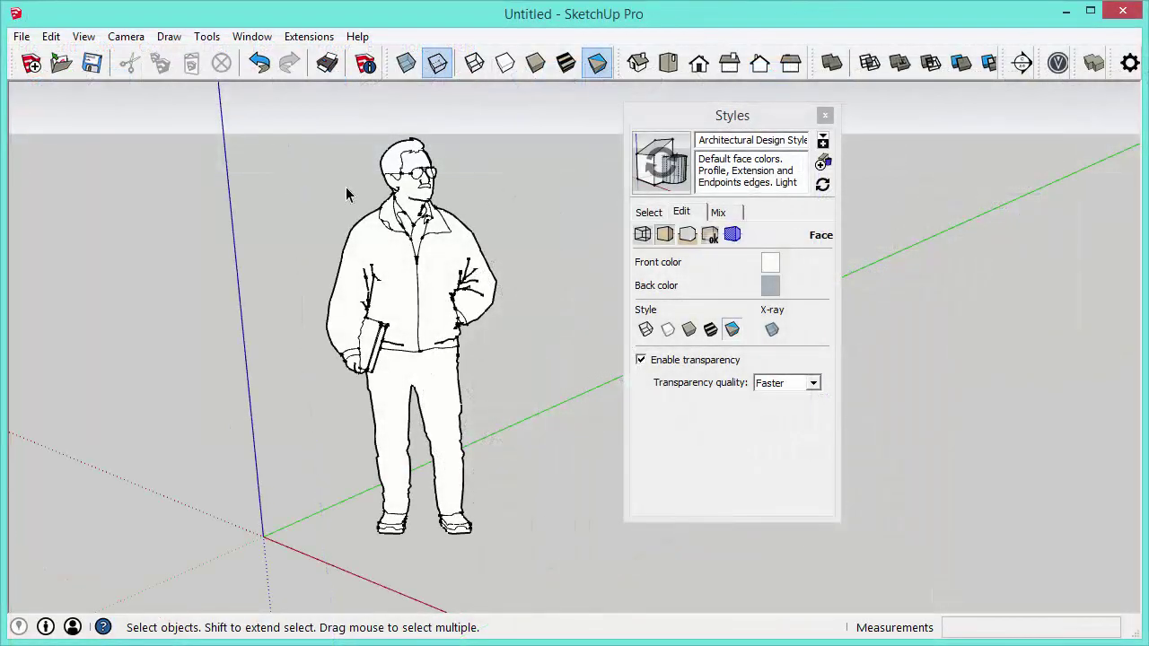
# - Show the Scenes manager and start adding a scene, keeping the manager and the style-changes warning clear of each other
pyautogui.click(252, 37)
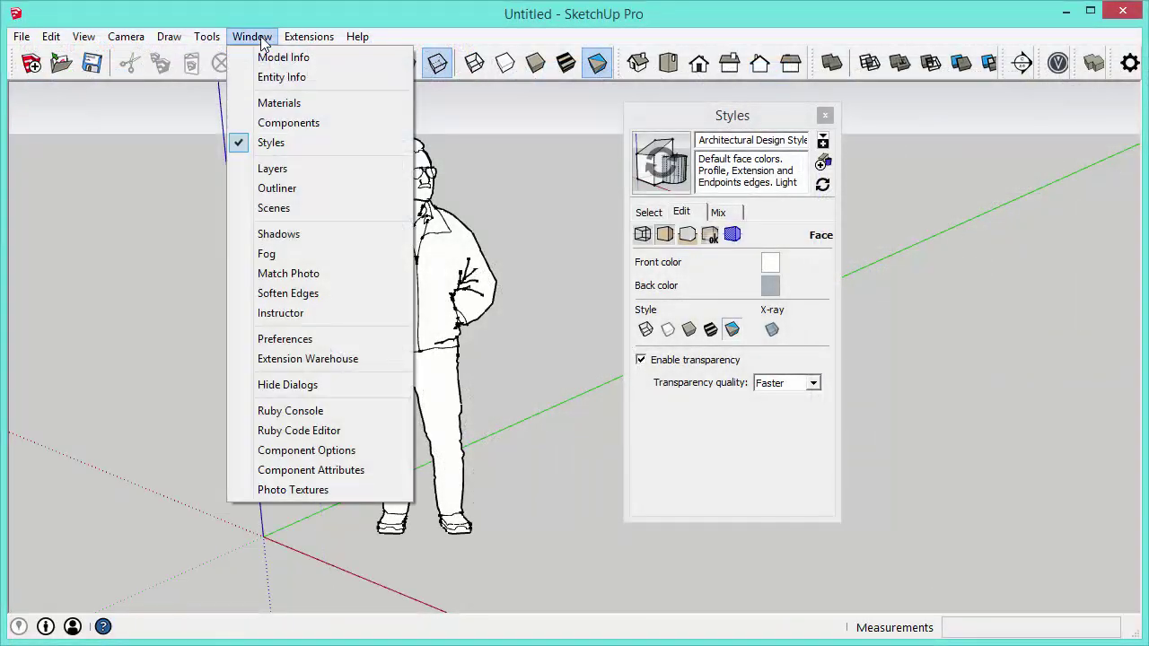
pyautogui.click(273, 210)
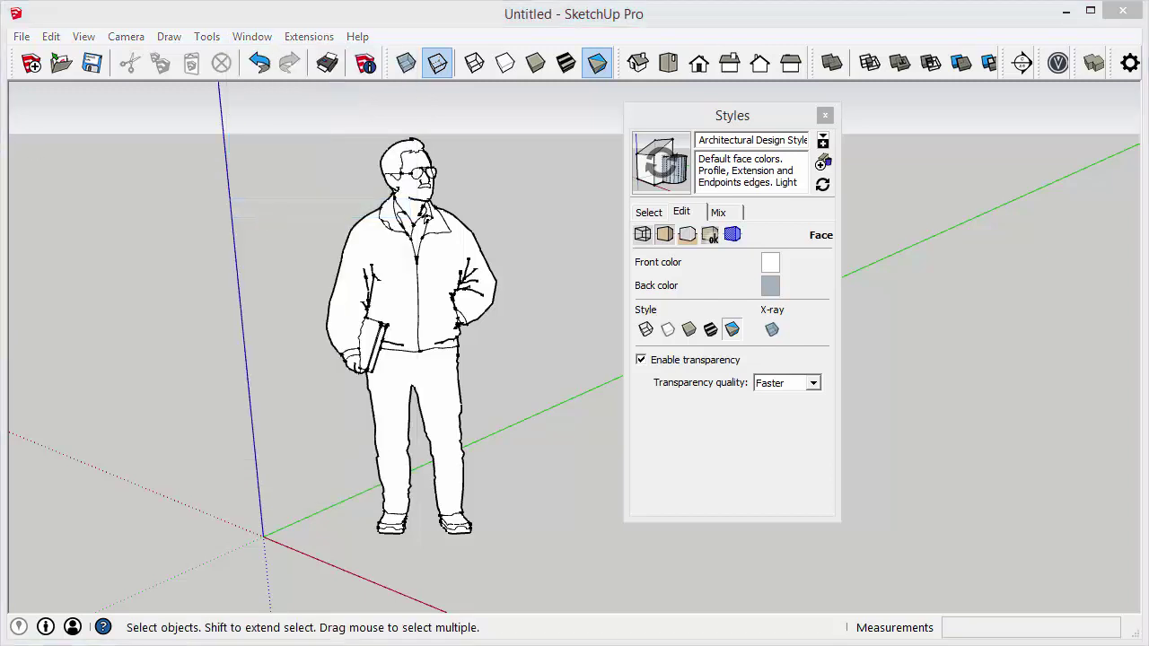
pyautogui.moveTo(148, 128); pyautogui.dragTo(169, 148)
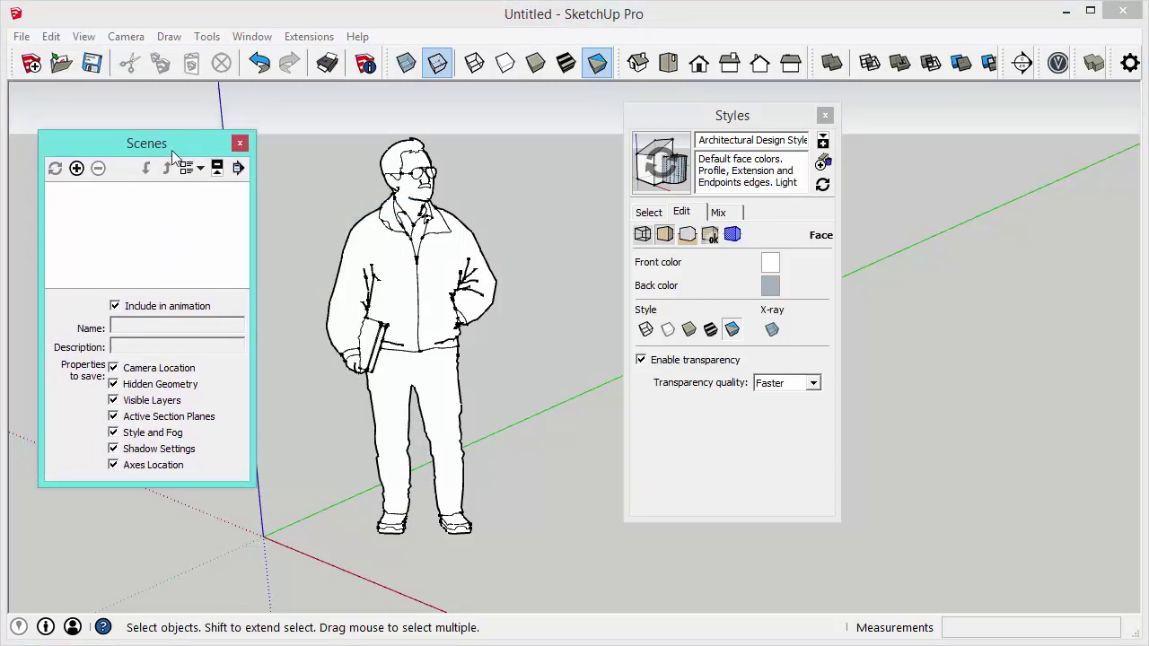
pyautogui.click(77, 169)
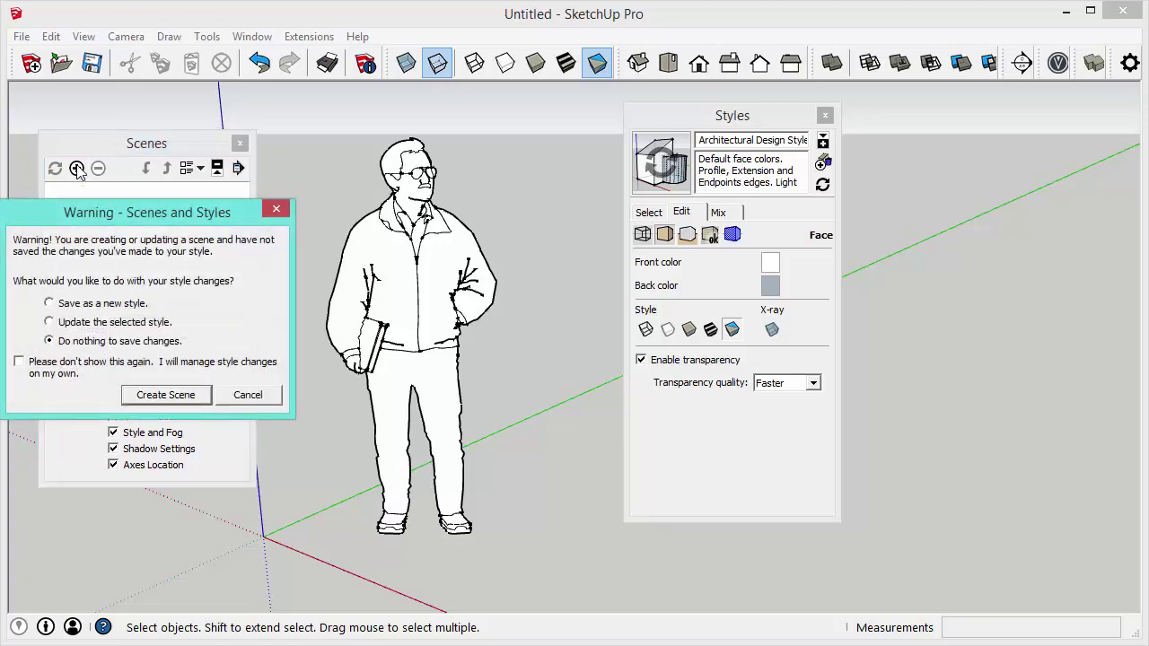
pyautogui.moveTo(88, 221); pyautogui.dragTo(399, 129)
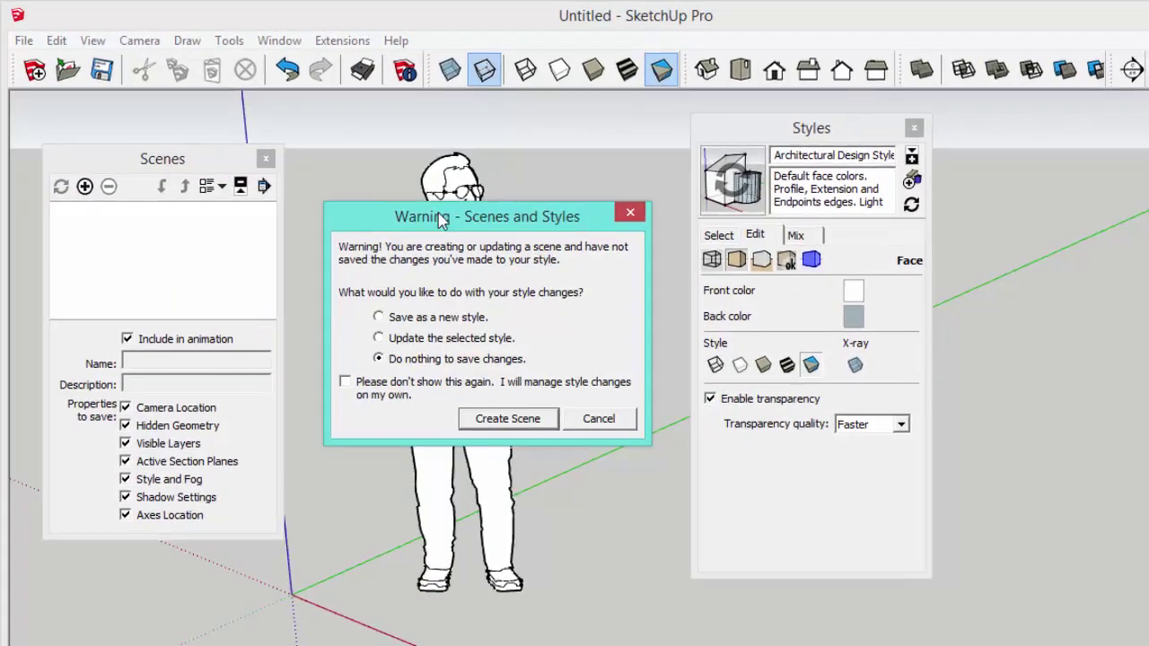
pyautogui.moveTo(460, 154); pyautogui.dragTo(451, 151)
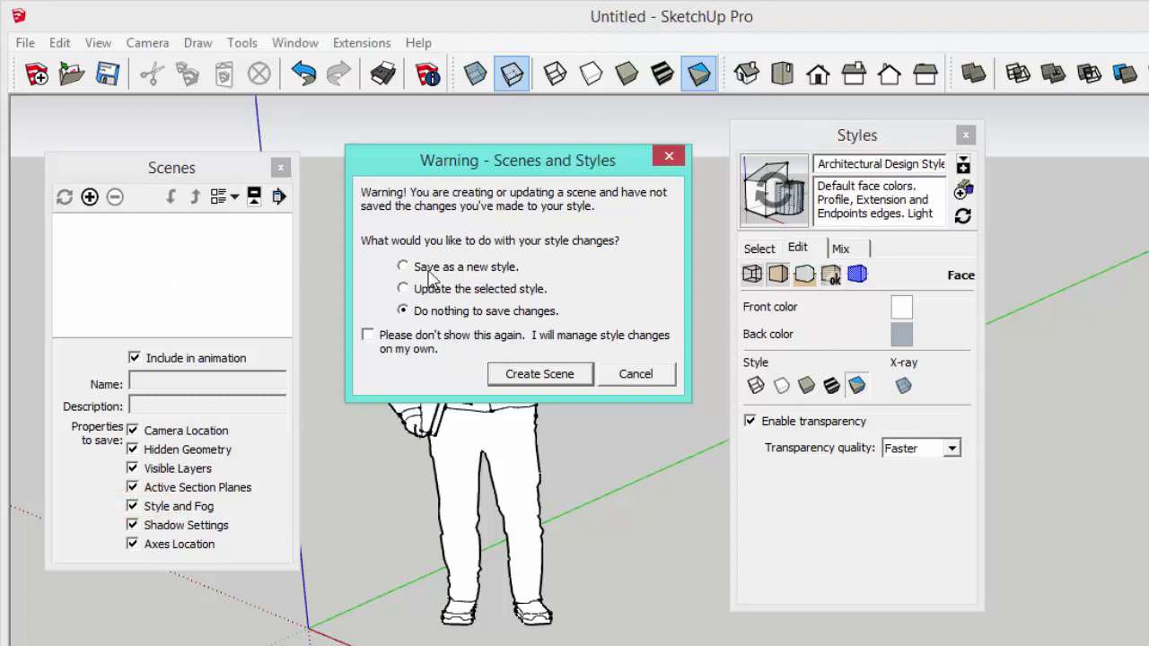
# - Go through the options for handling the style changes and create the scene with "Update the selected style"
pyautogui.click(402, 268)
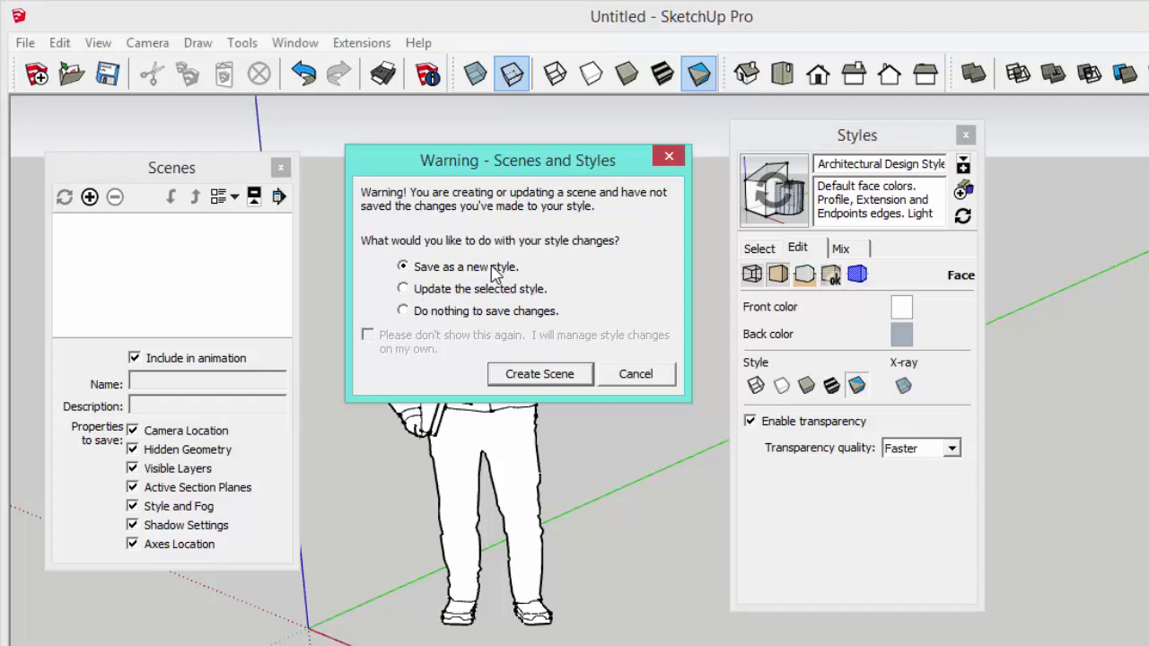
pyautogui.click(411, 291)
pyautogui.click(440, 312)
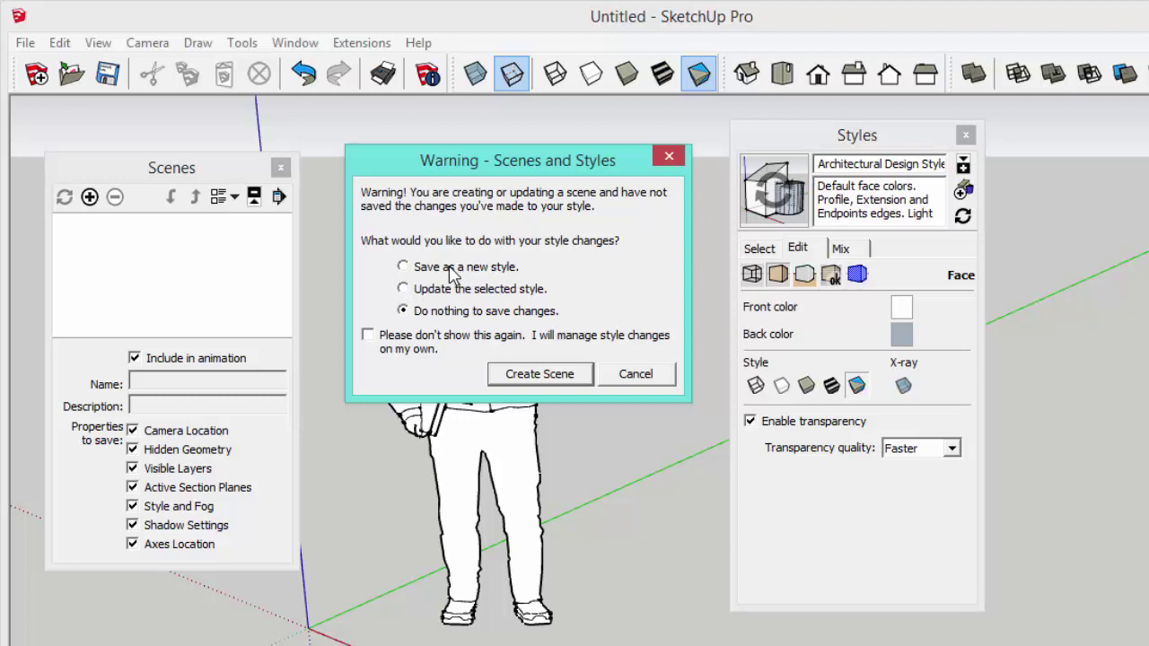
pyautogui.click(435, 289)
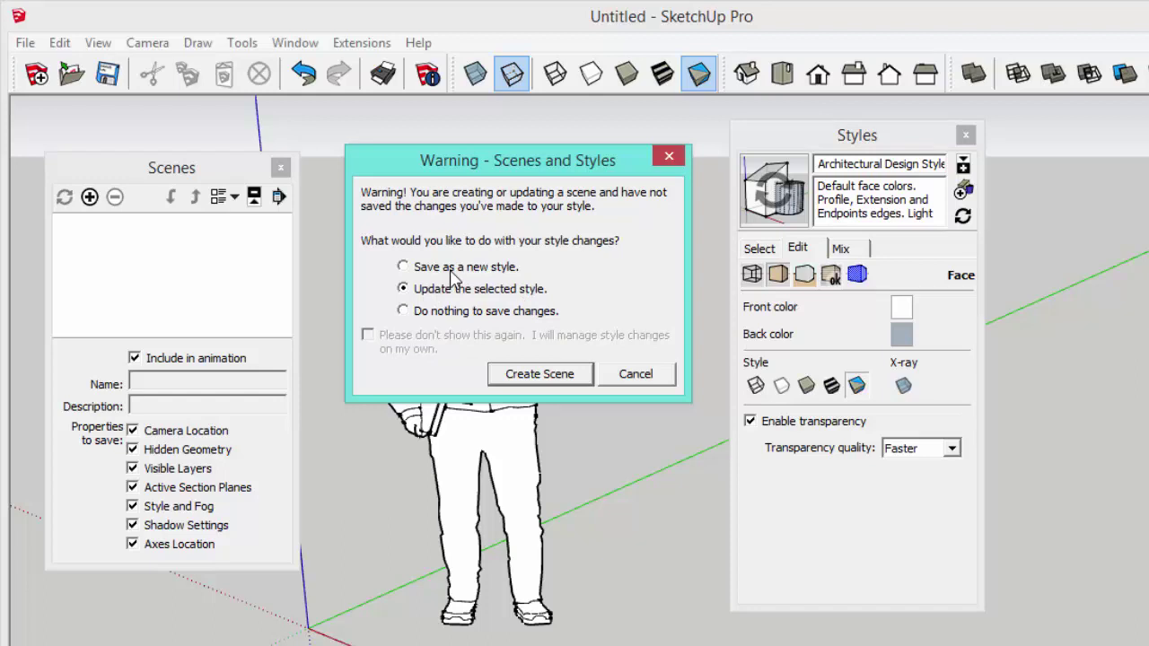
pyautogui.click(540, 373)
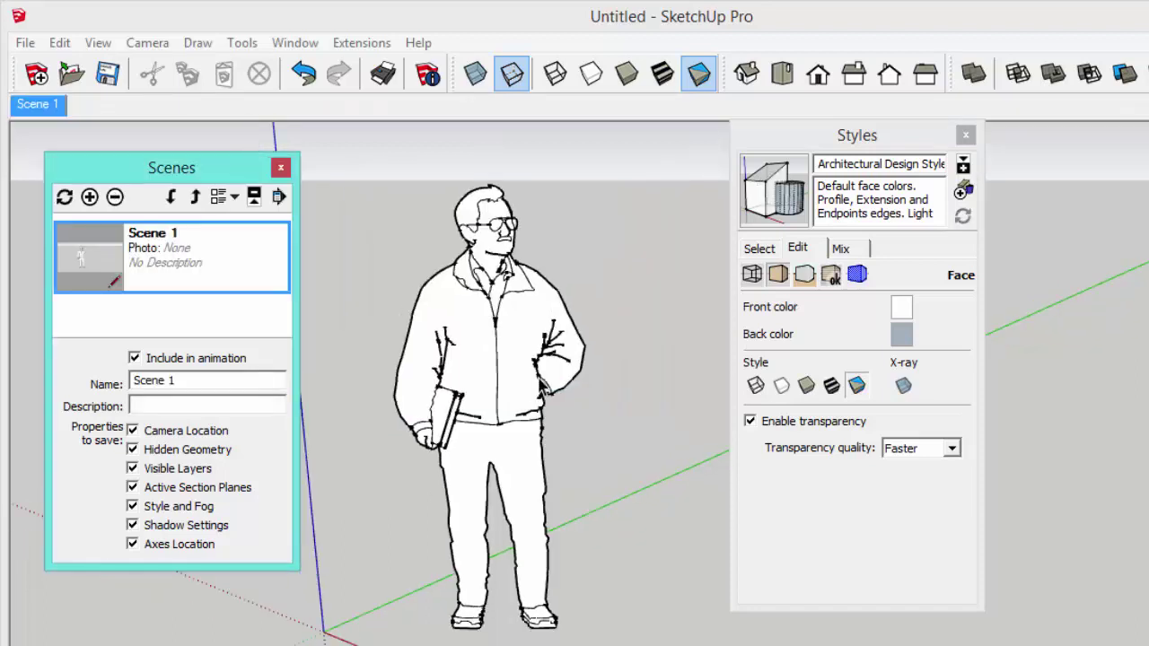
# - Compare the two Architectural Design Style entries among the model's styles by applying each one
pyautogui.click(763, 248)
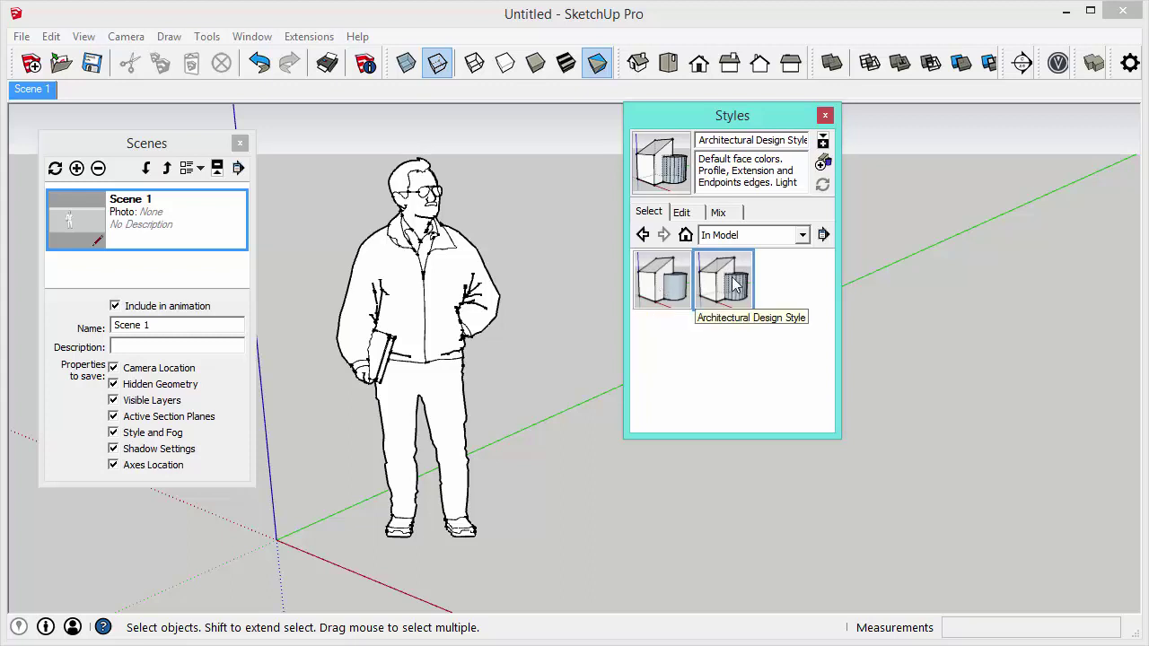
pyautogui.click(676, 298)
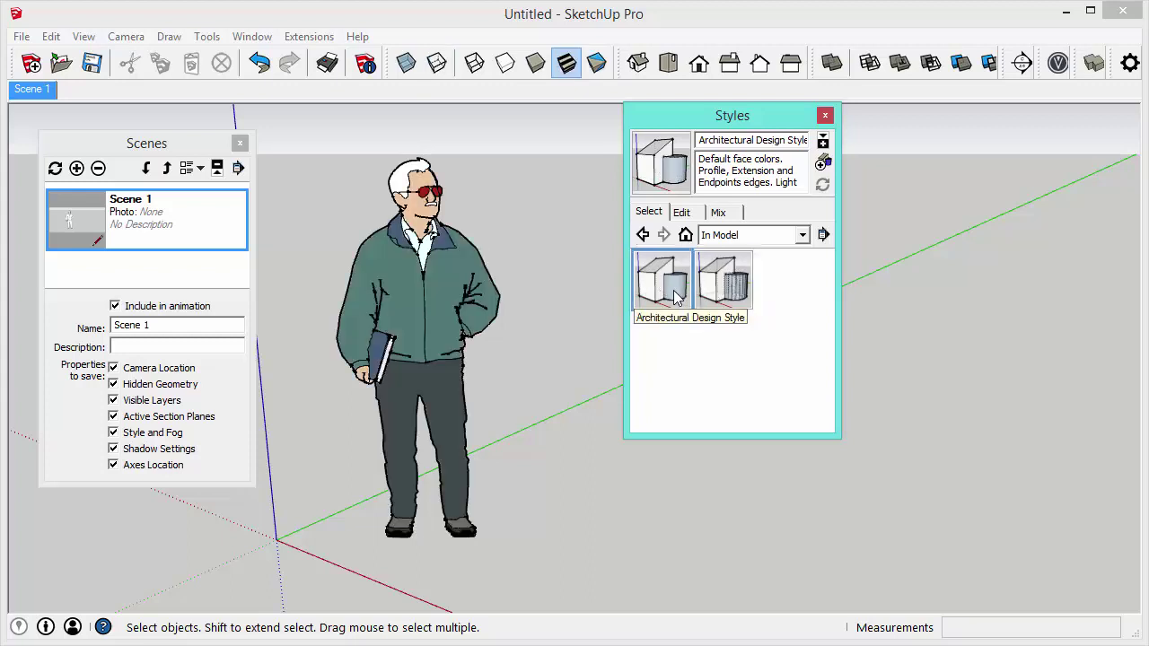
pyautogui.click(731, 298)
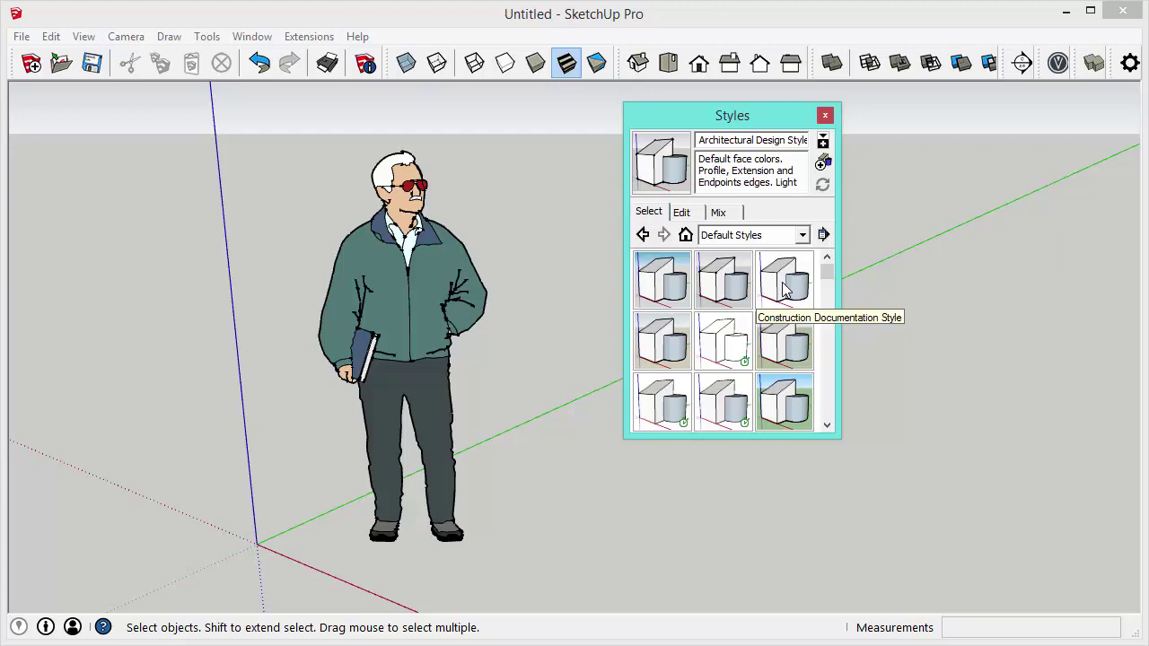
# - Apply the Construction Documentation Style, turn on X-Ray and update the style with the change
pyautogui.click(786, 286)
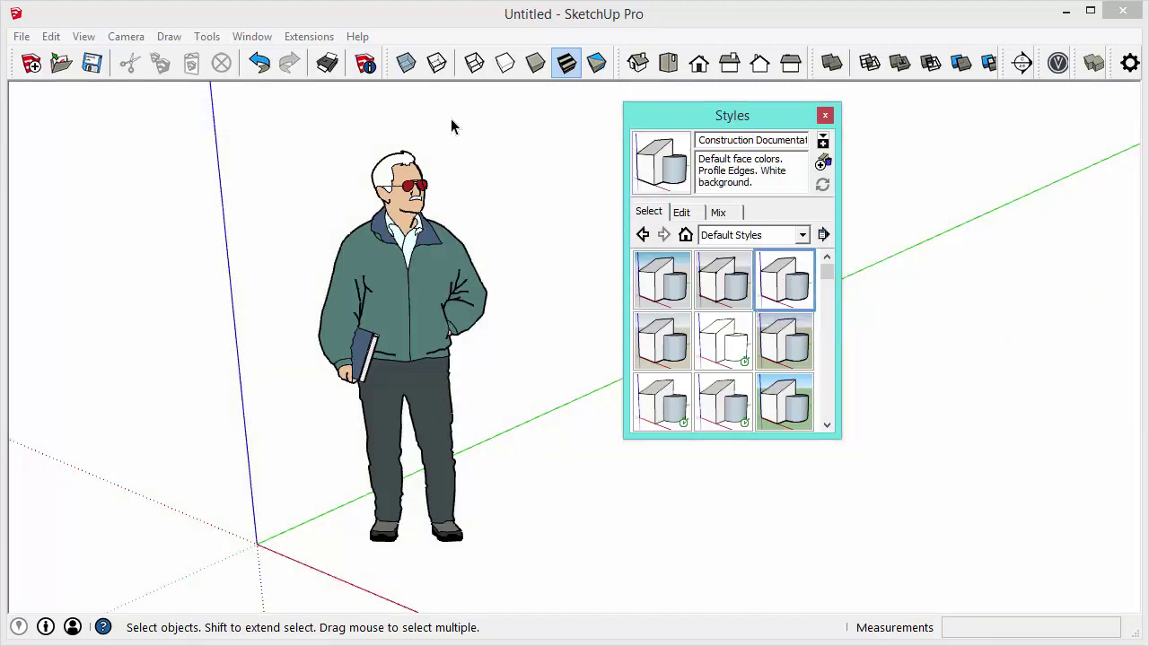
pyautogui.click(407, 63)
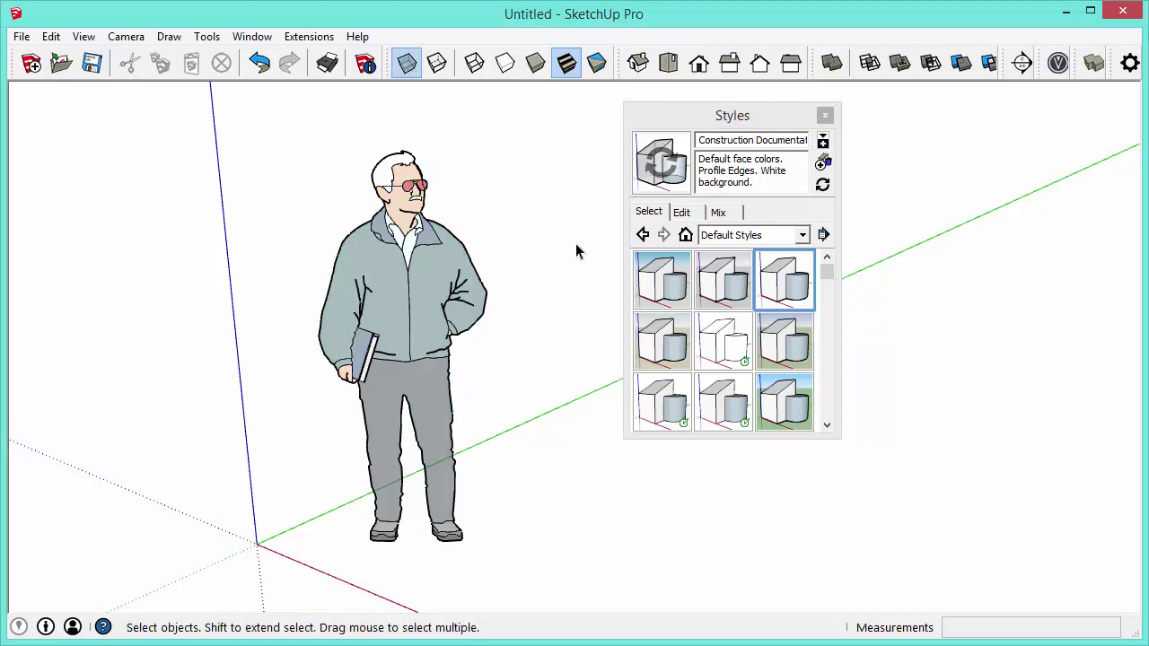
pyautogui.click(824, 186)
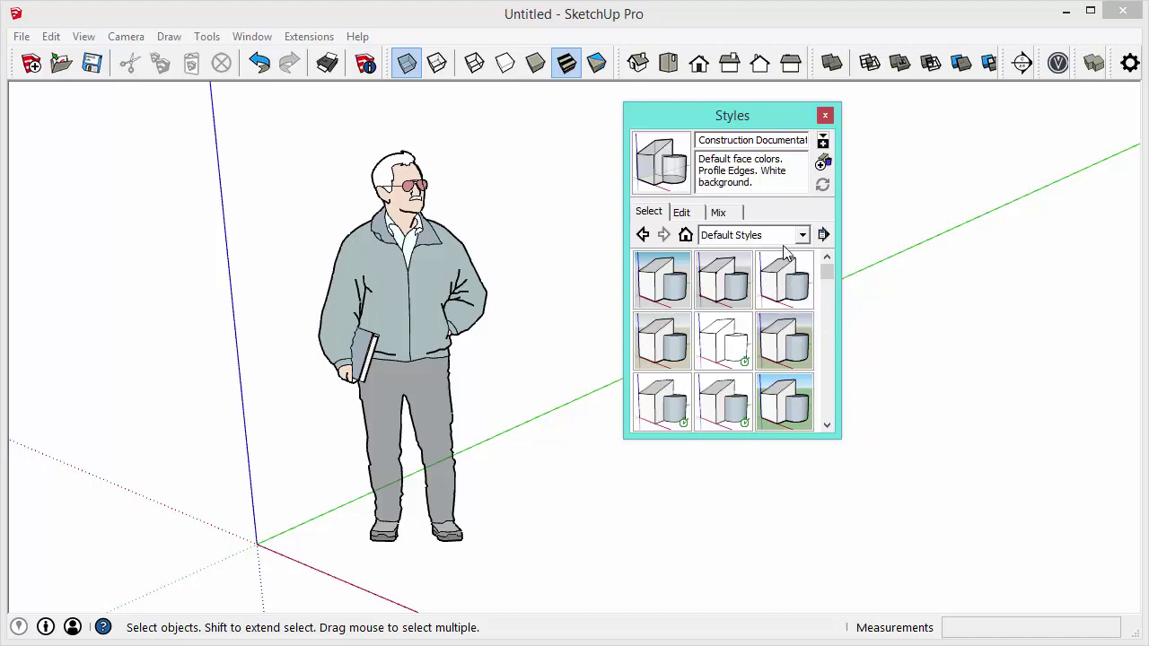
# - Examine the model's own styles and the options available for that collection
pyautogui.click(687, 234)
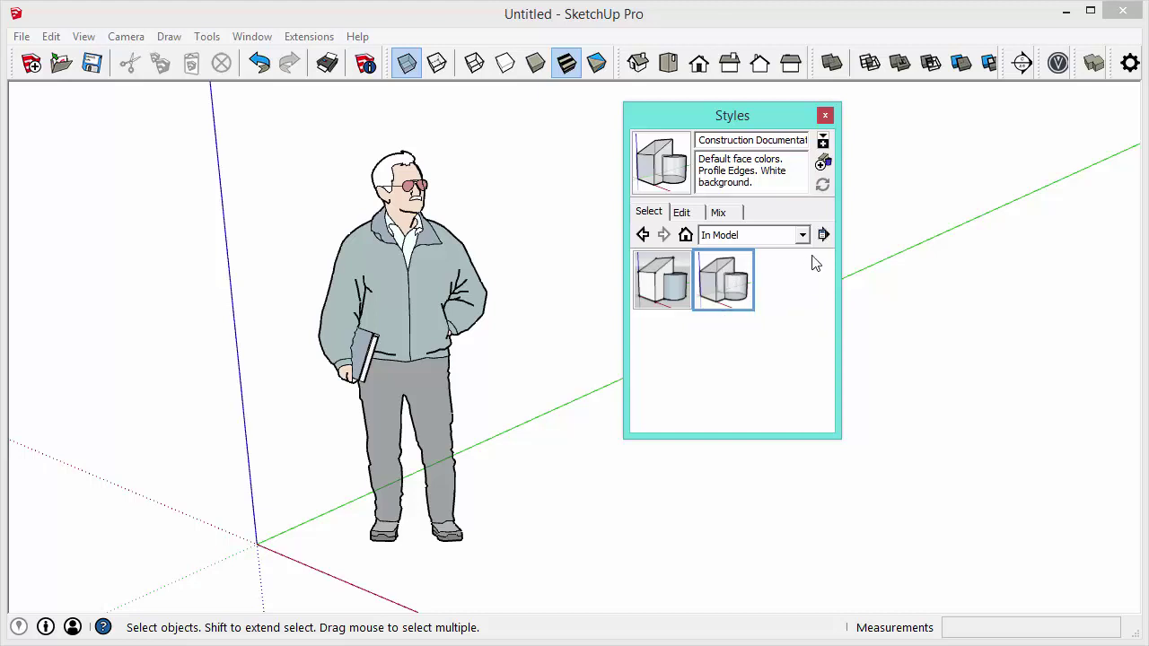
pyautogui.click(824, 235)
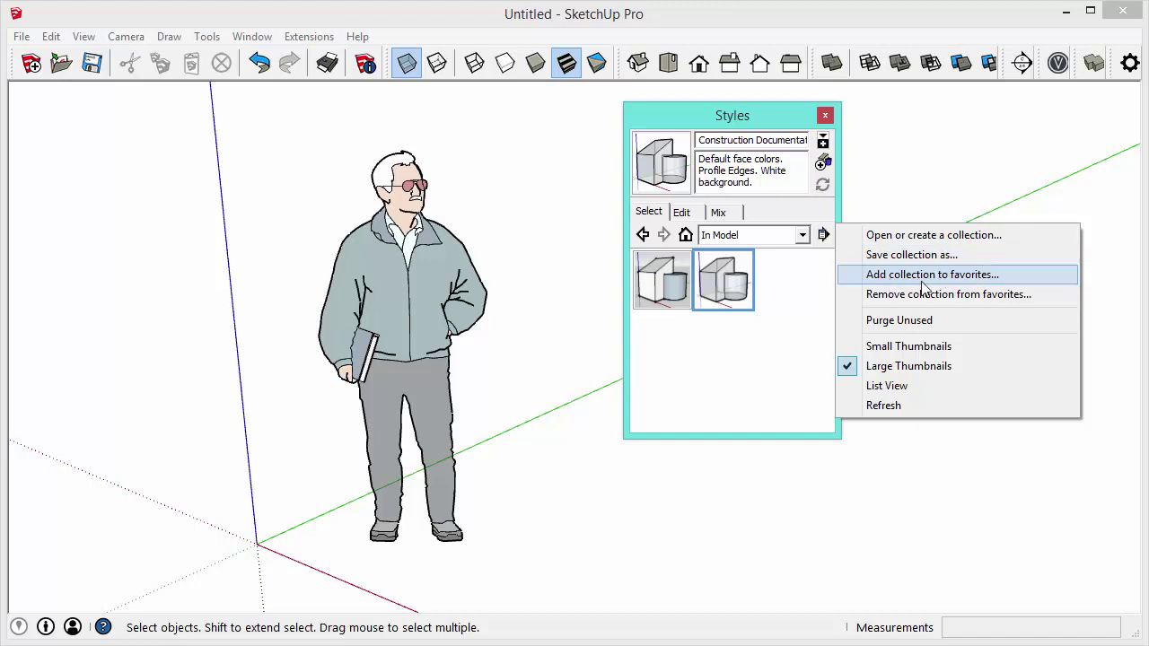
pyautogui.click(798, 297)
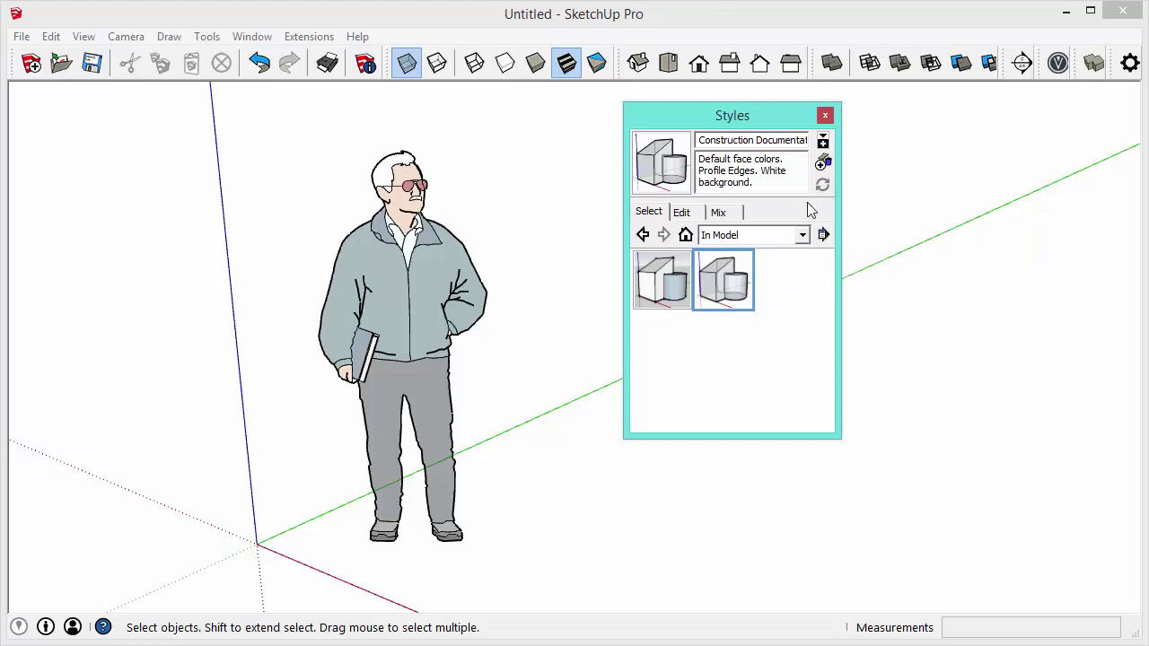
# - View the secondary selection pane with the style collections, hide it again and move the Styles window away from the figure
pyautogui.click(823, 144)
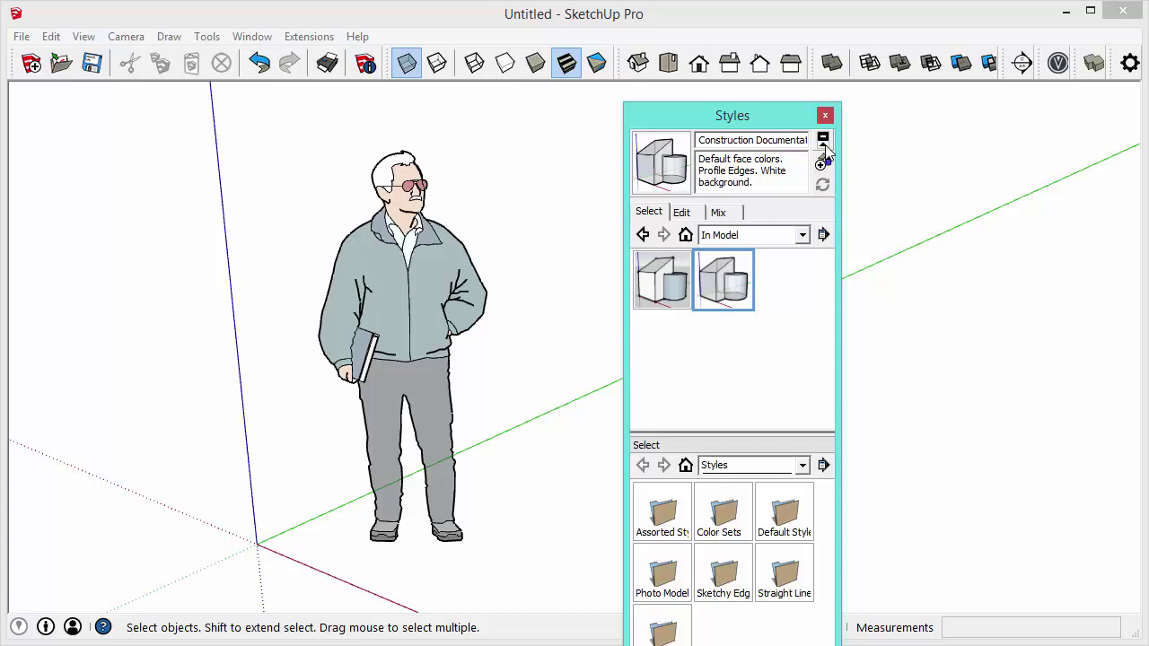
pyautogui.moveTo(797, 119); pyautogui.dragTo(769, 13)
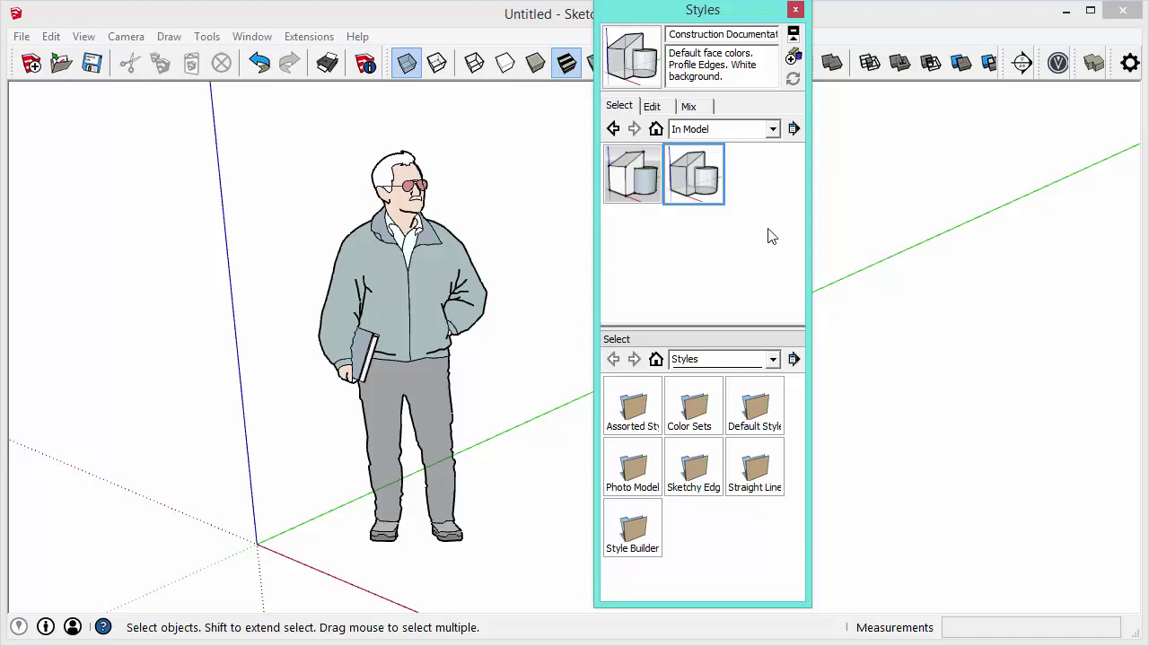
pyautogui.click(794, 36)
pyautogui.moveTo(764, 18); pyautogui.dragTo(1003, 260)
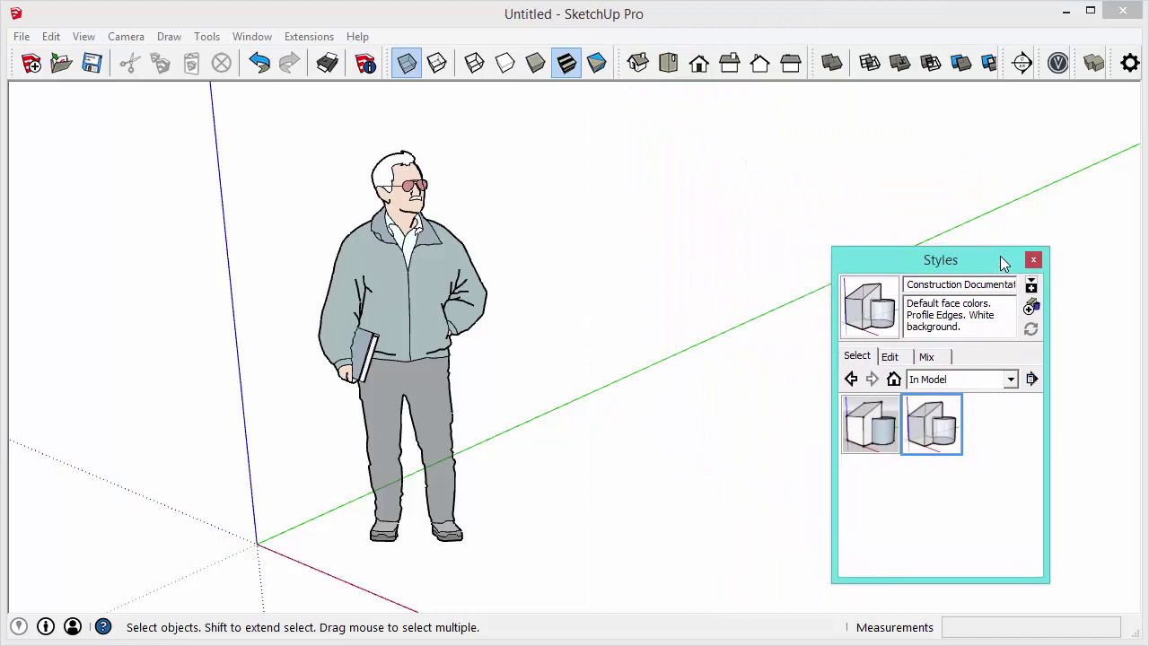